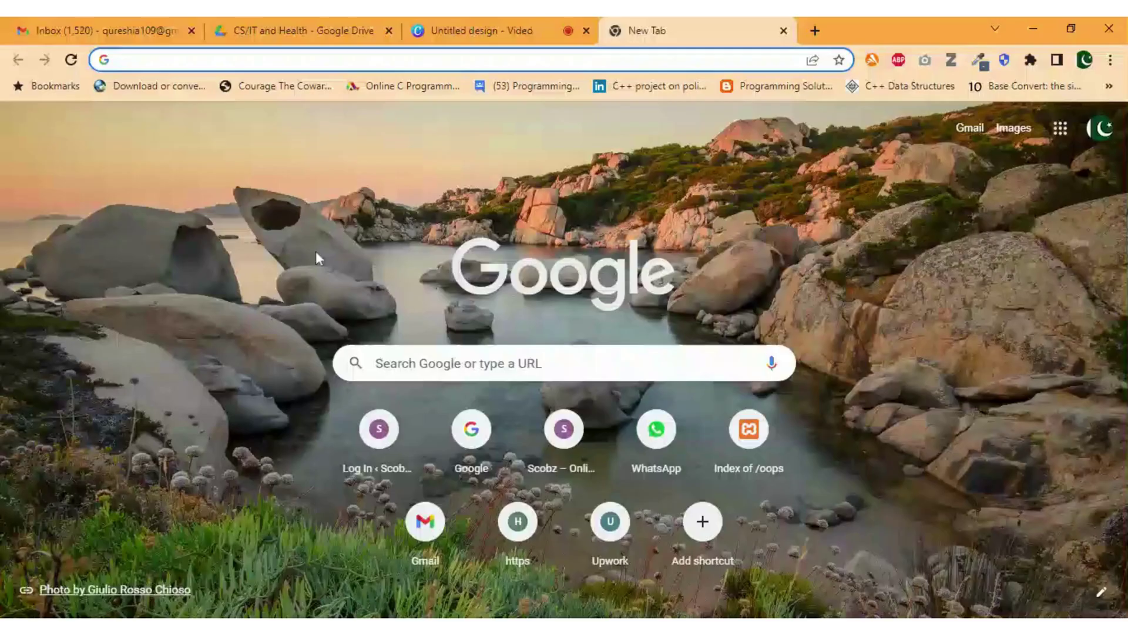
- Enter canva.com in the new tab's search box
click(451, 359)
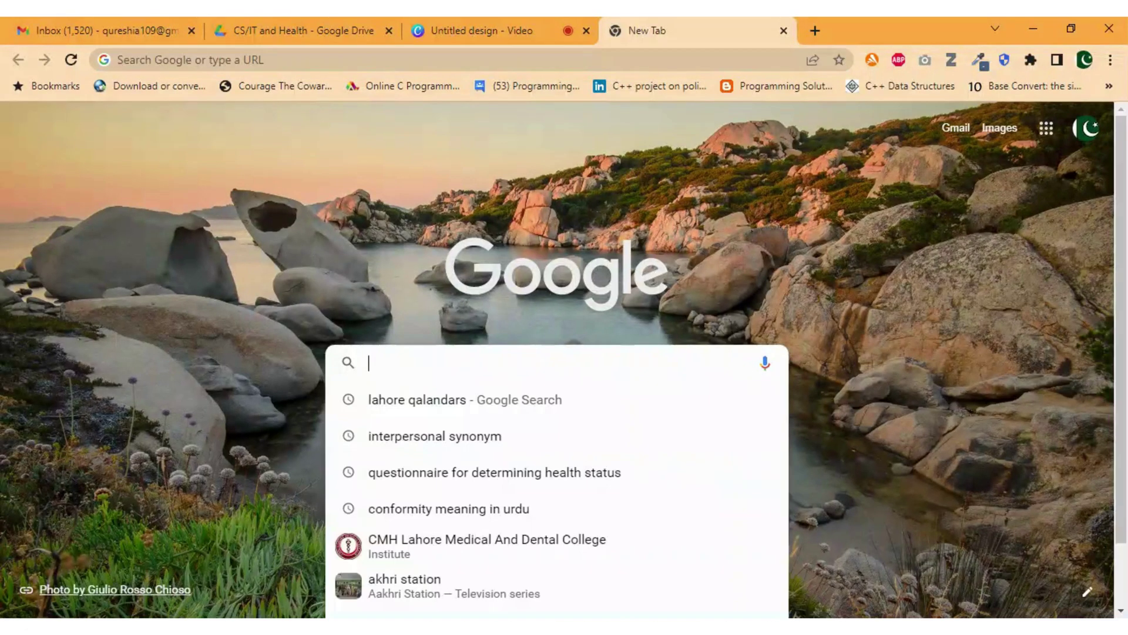
text(canva)
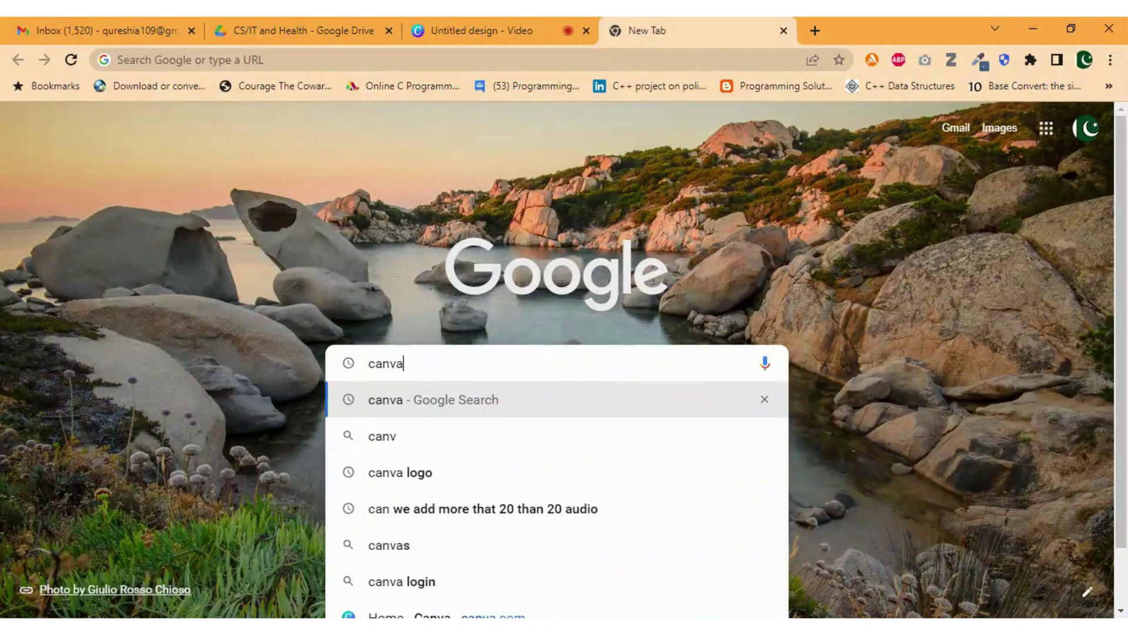
text(.com)
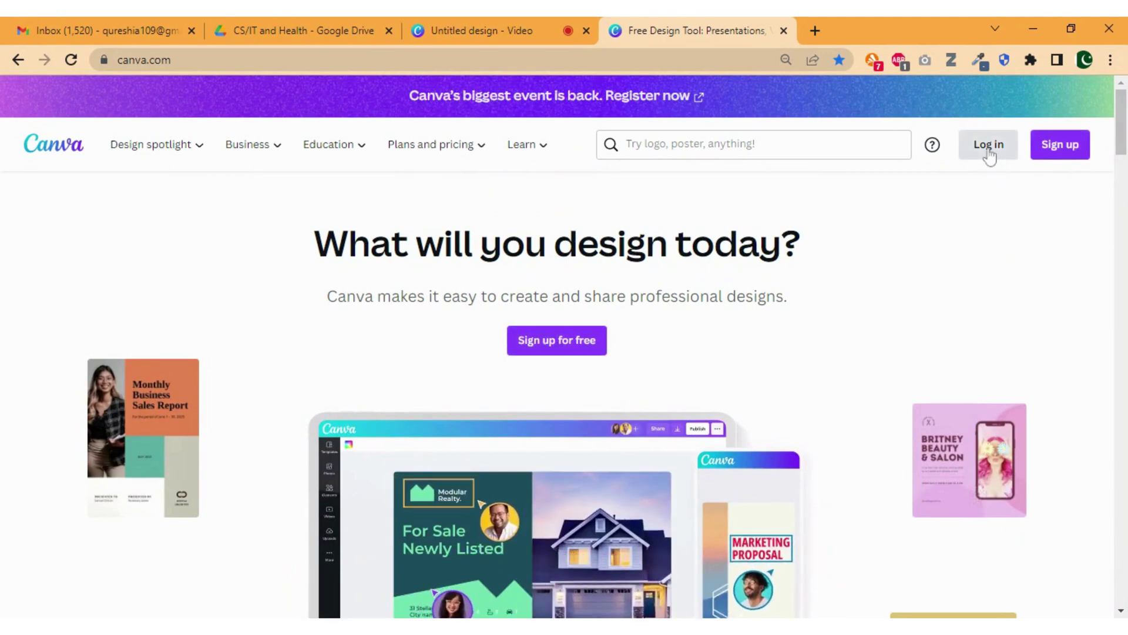
- Dismiss the sign-up window and log in to Canva with Google
click(557, 346)
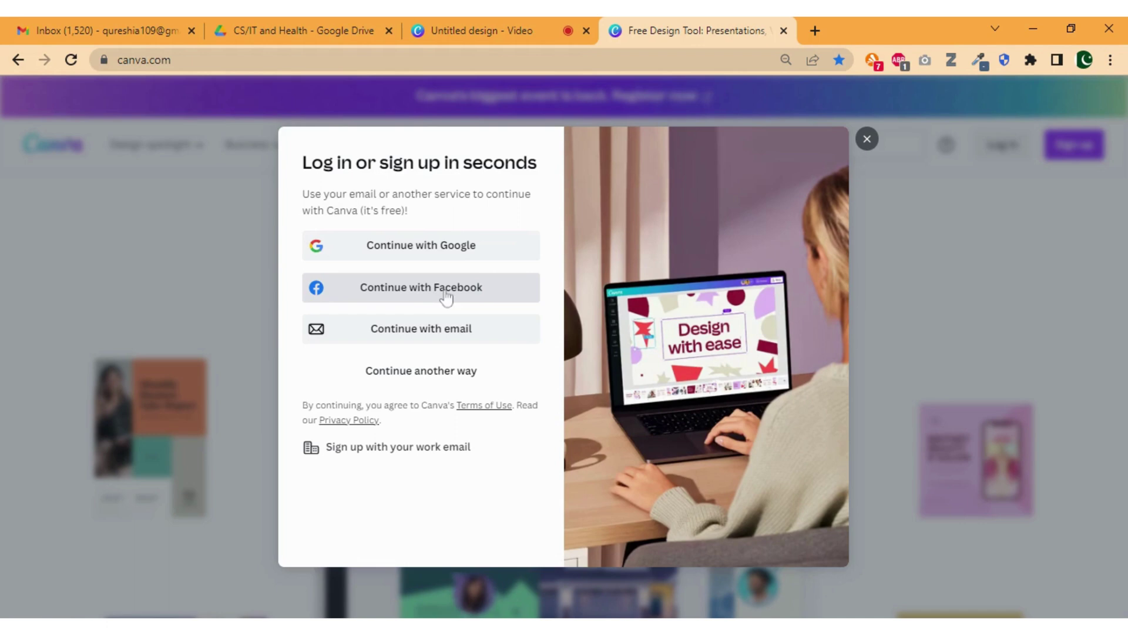
click(869, 143)
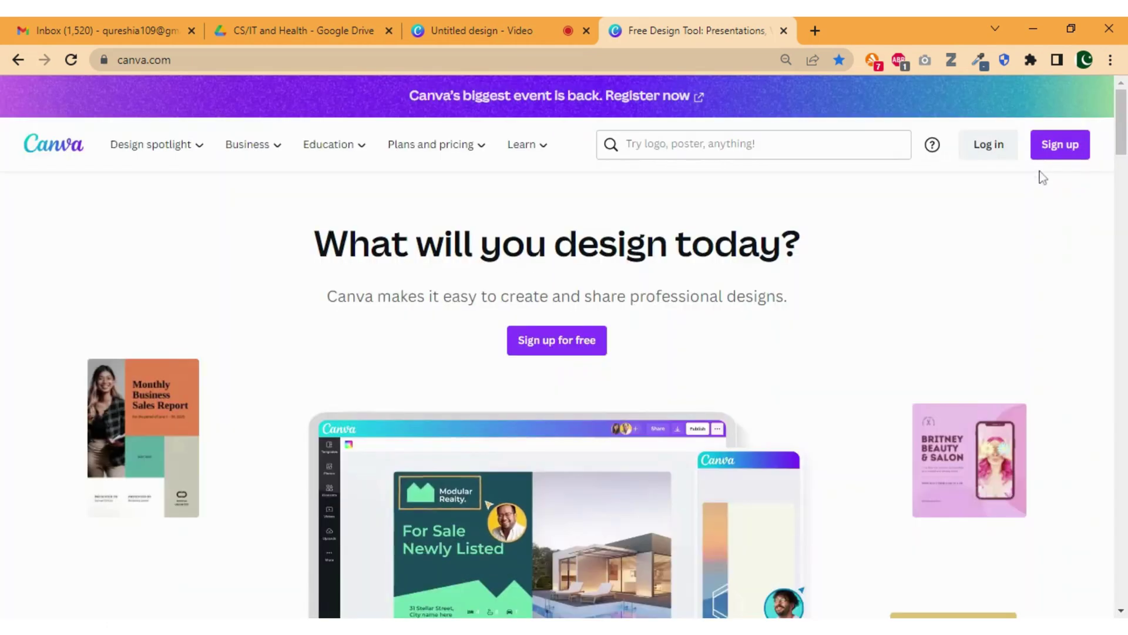
click(991, 148)
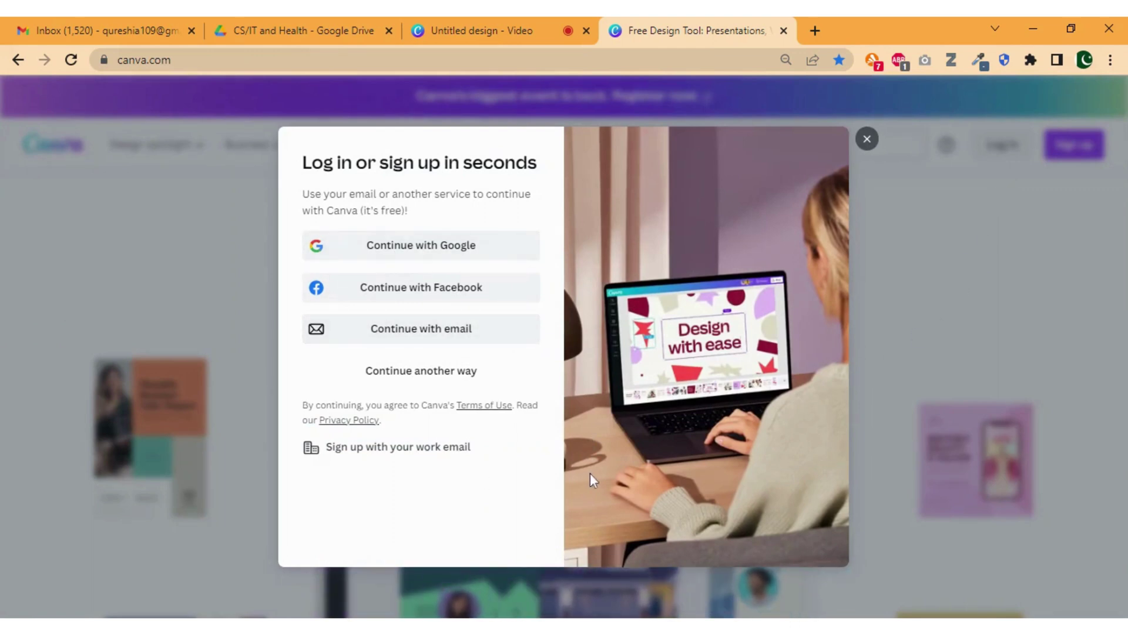
click(411, 250)
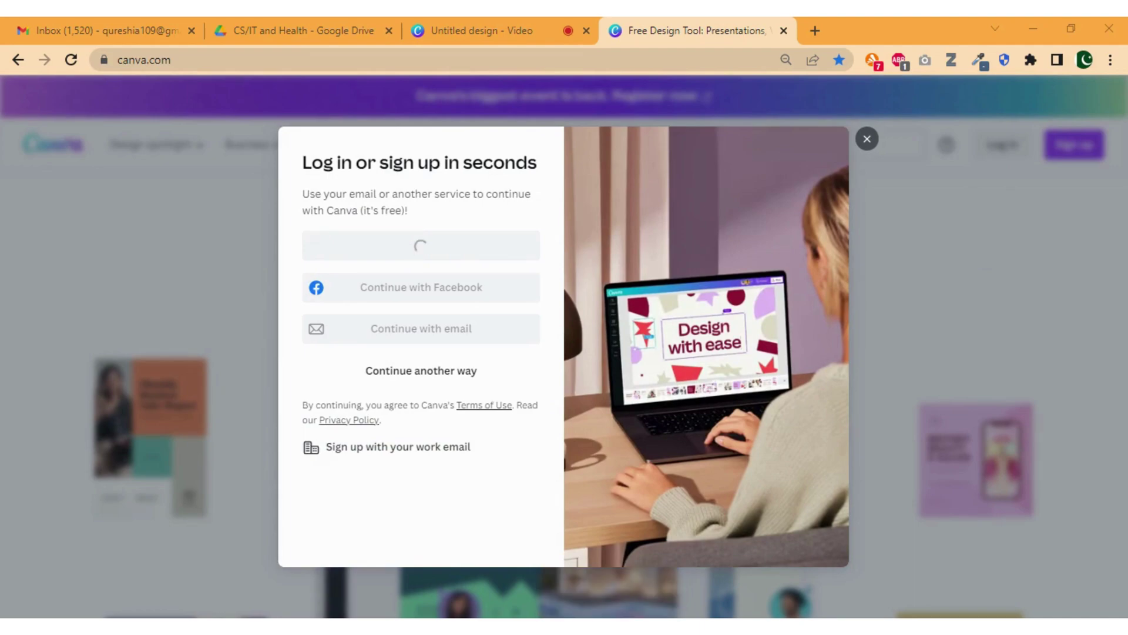
- Scroll down through the Home page's suggestions and recent designs, then back to the top
scroll(646, 353, down, 6)
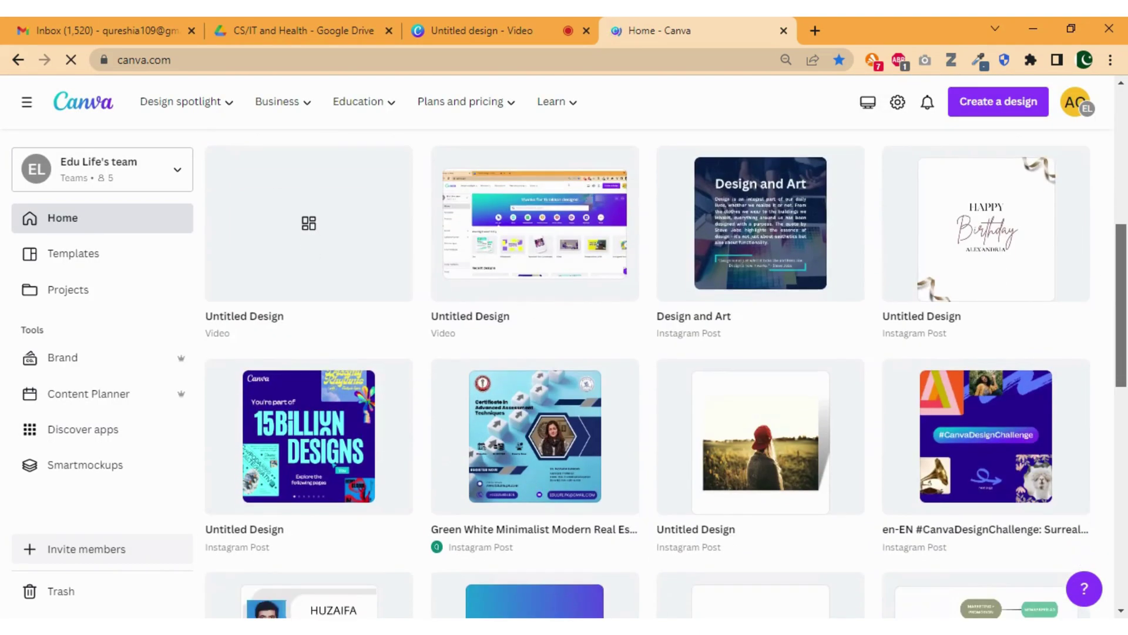
scroll(646, 352, down, 2)
scroll(646, 352, up, 5)
scroll(1055, 172, up, 2)
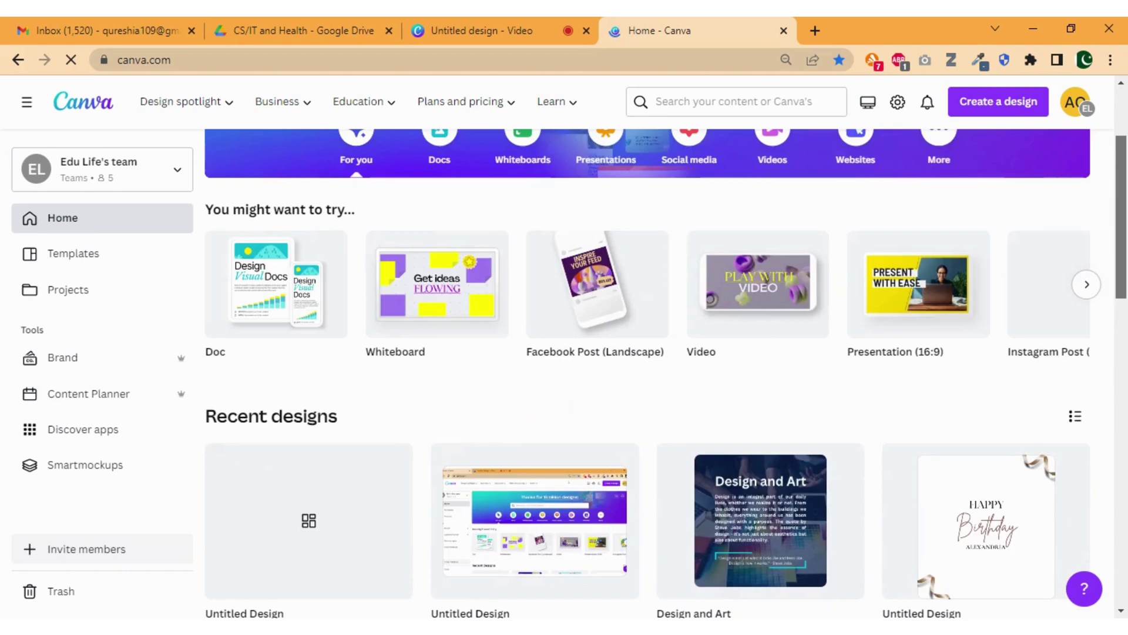
scroll(1055, 172, up, 3)
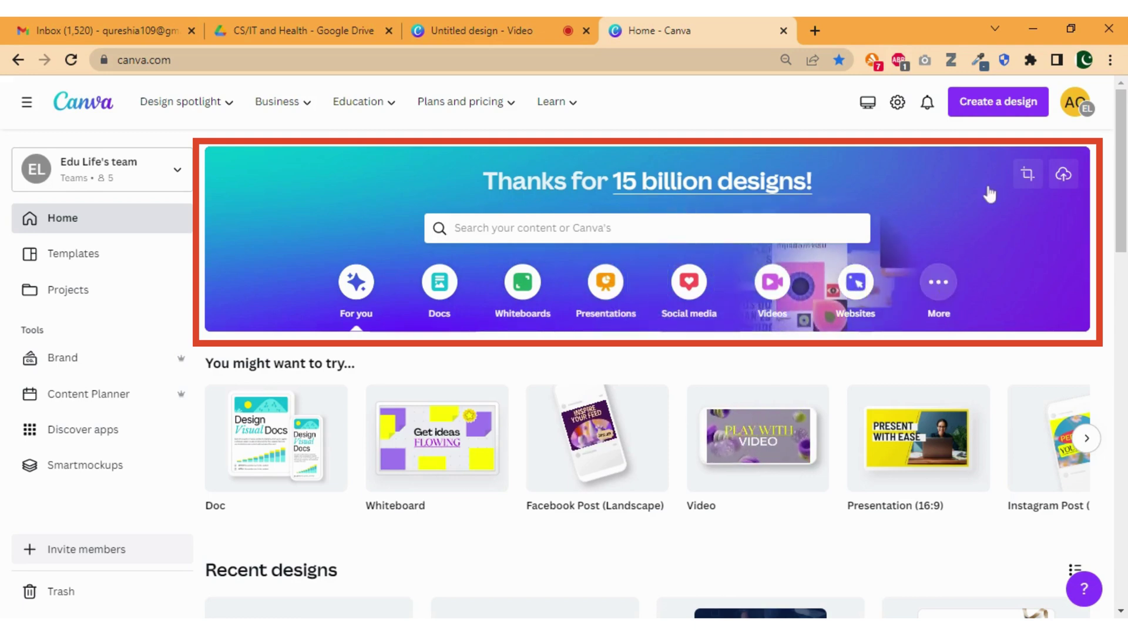
click(947, 291)
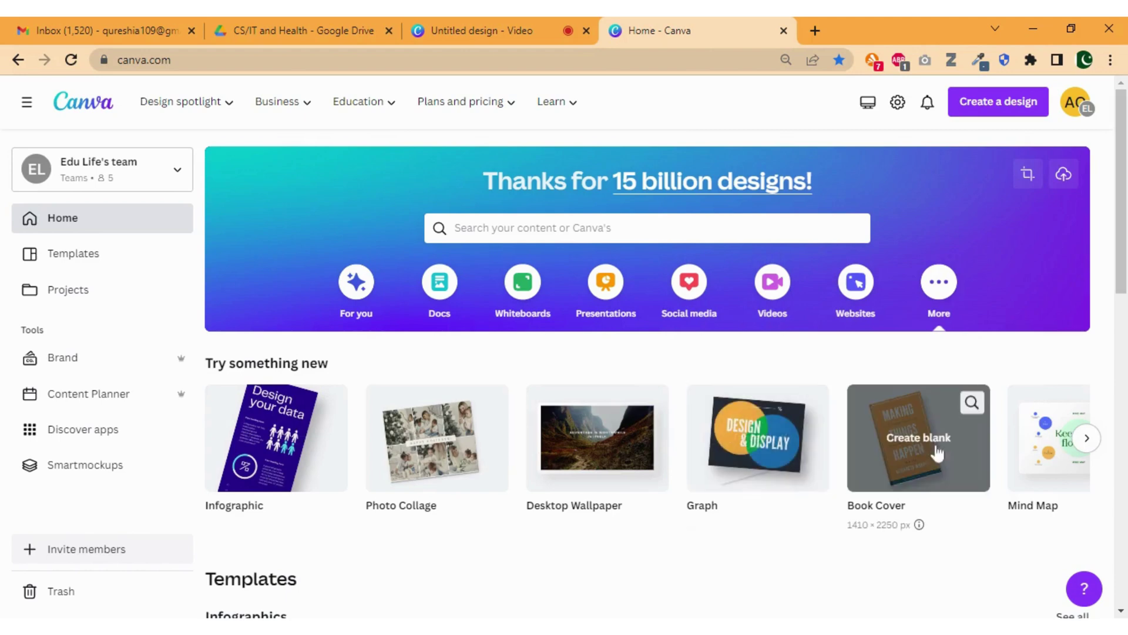
click(1086, 438)
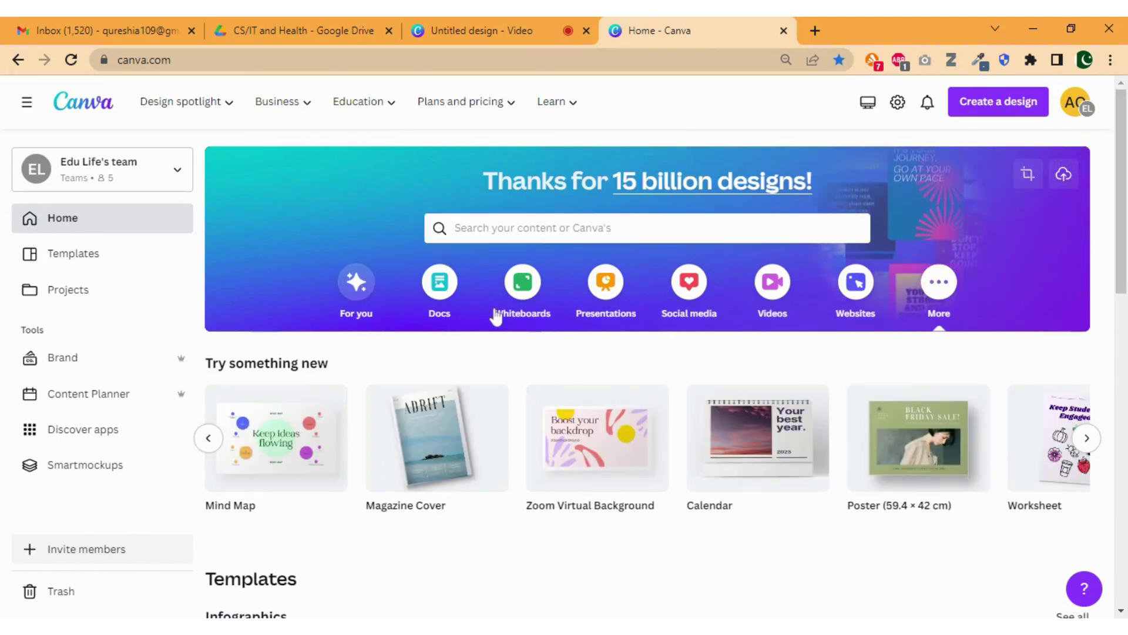
click(360, 311)
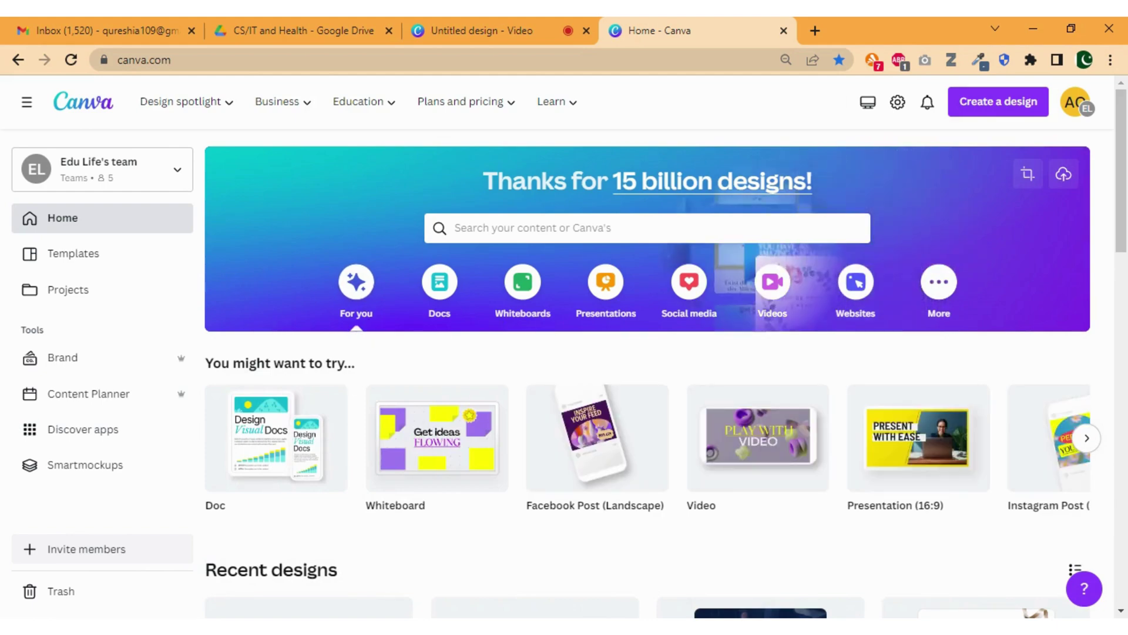
scroll(666, 352, down, 5)
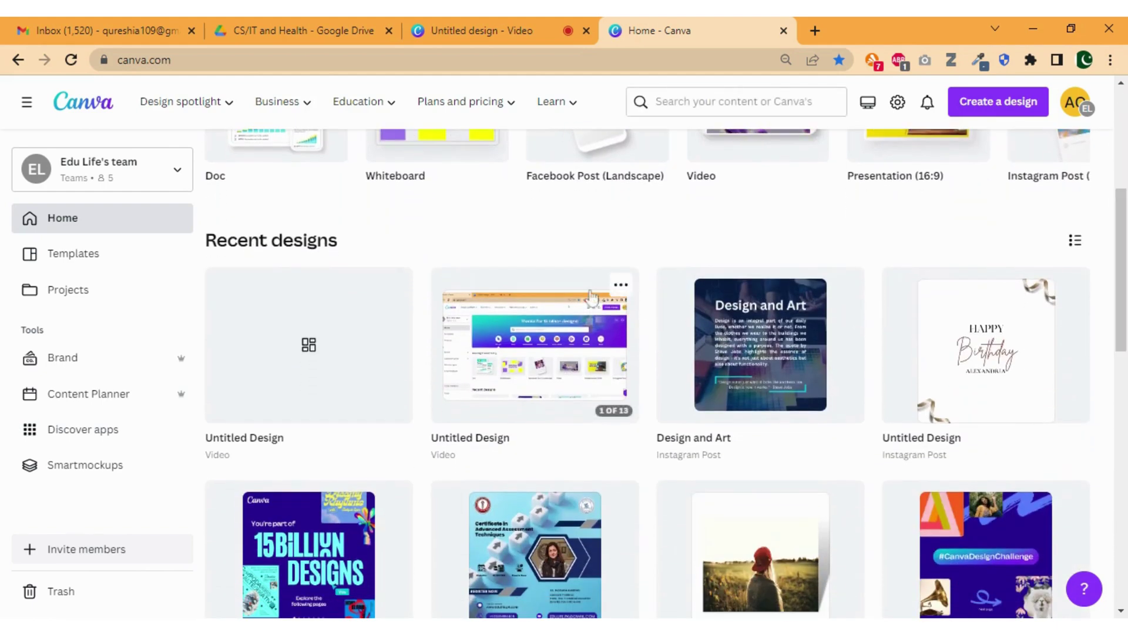
scroll(667, 374, down, 10)
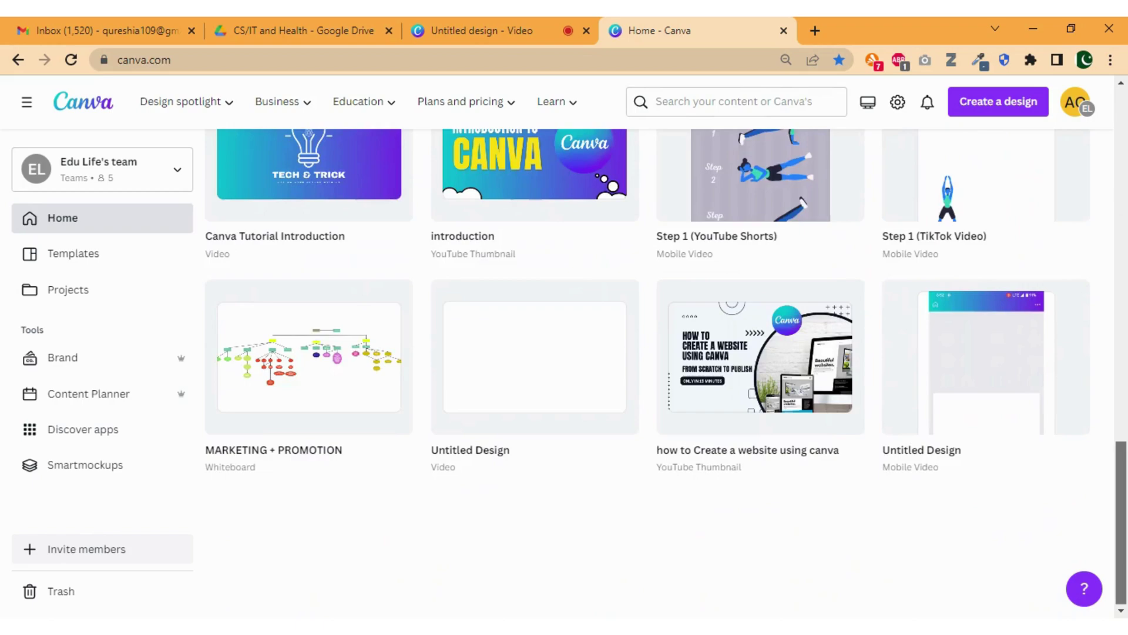
scroll(666, 374, up, 12)
scroll(1126, 187, up, 3)
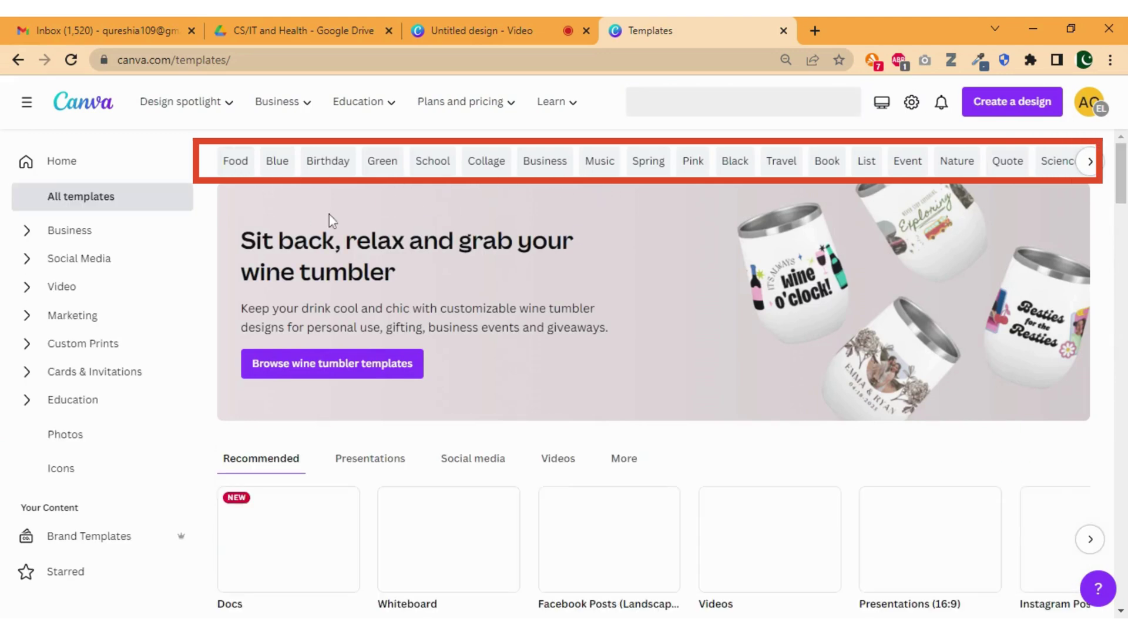
- Page through the template topics such as Food, Birthday, Travel and Wedding, then scroll down
click(1089, 162)
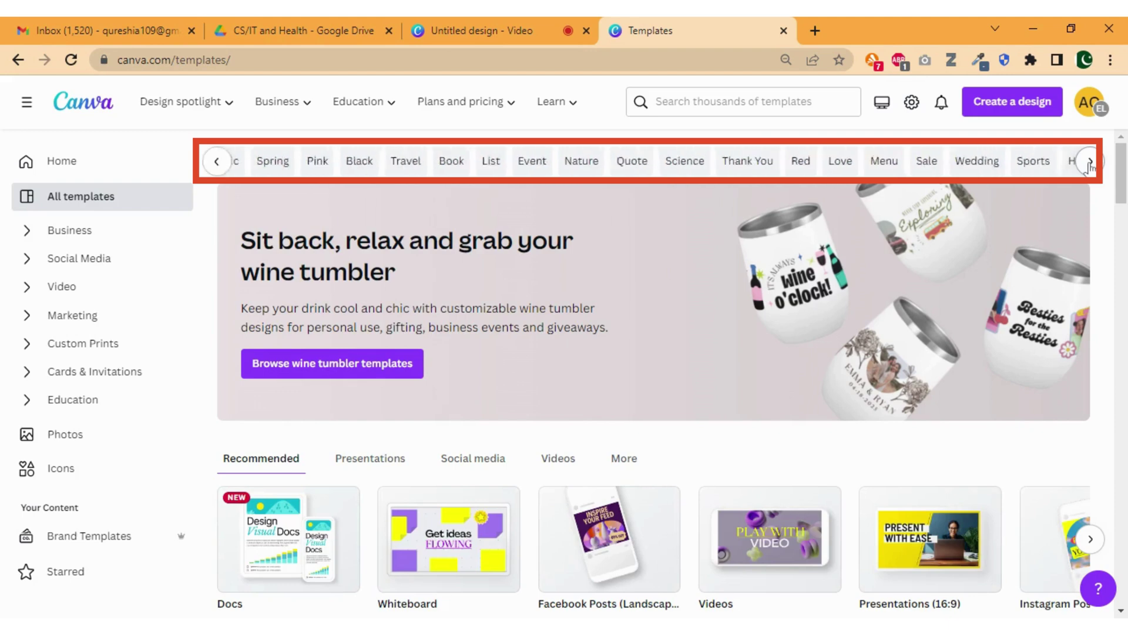
click(1089, 162)
scroll(652, 352, down, 1)
scroll(652, 353, down, 2)
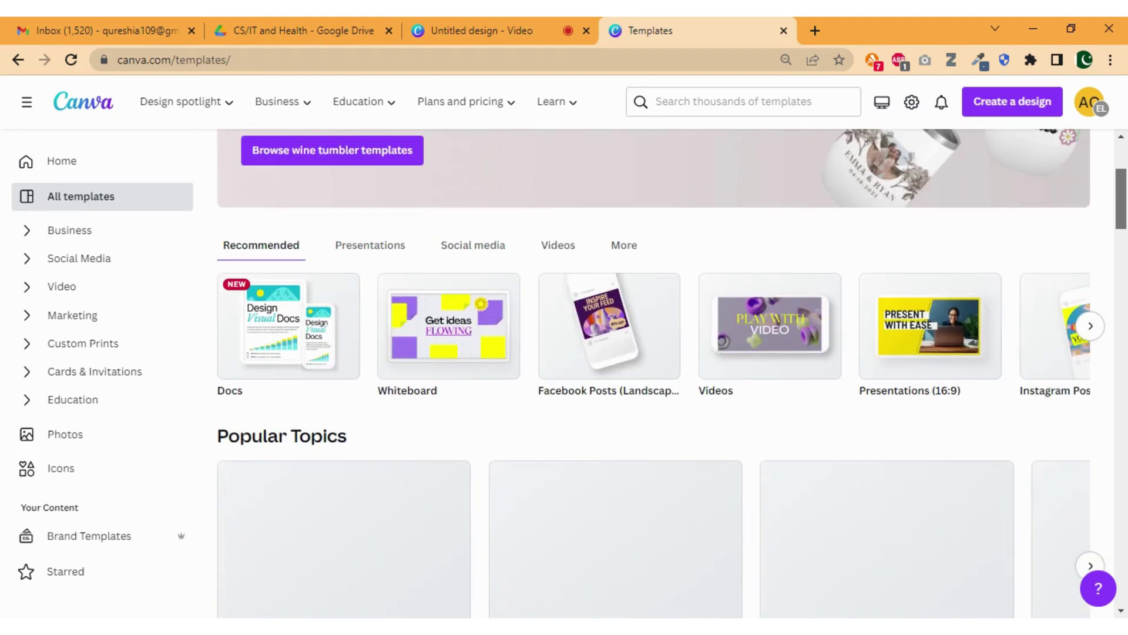
mouse_move(1123, 181)
mouse_down()
mouse_move(1123, 214)
mouse_move(1123, 169)
mouse_move(1124, 304)
mouse_move(1123, 170)
mouse_up()
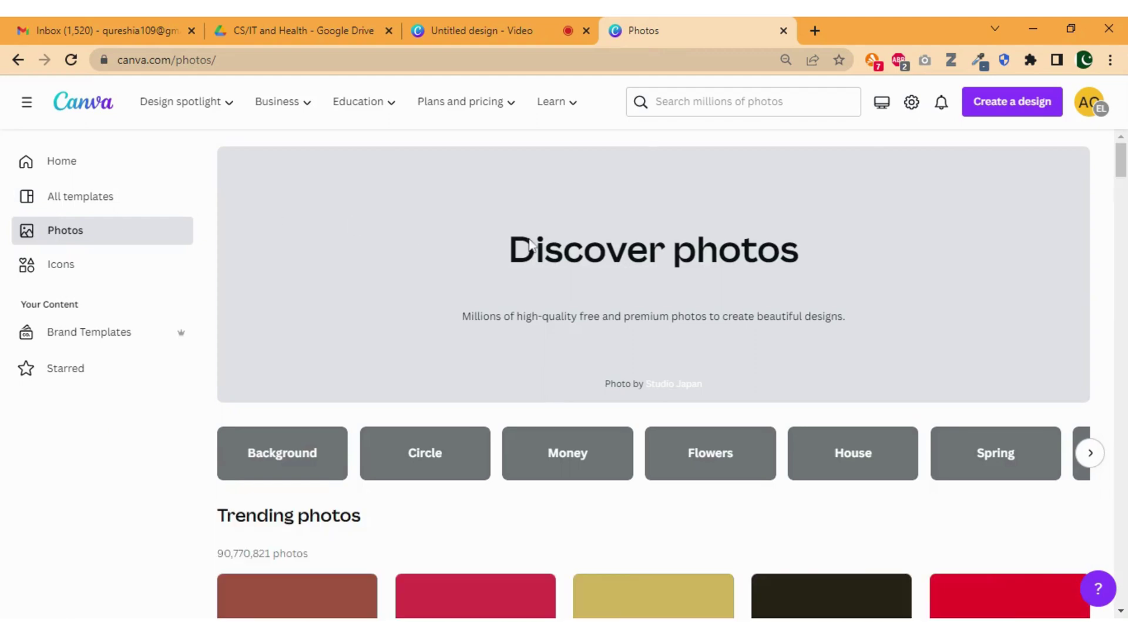
- Scroll down through the Photos library's trending photos
scroll(837, 245, down, 3)
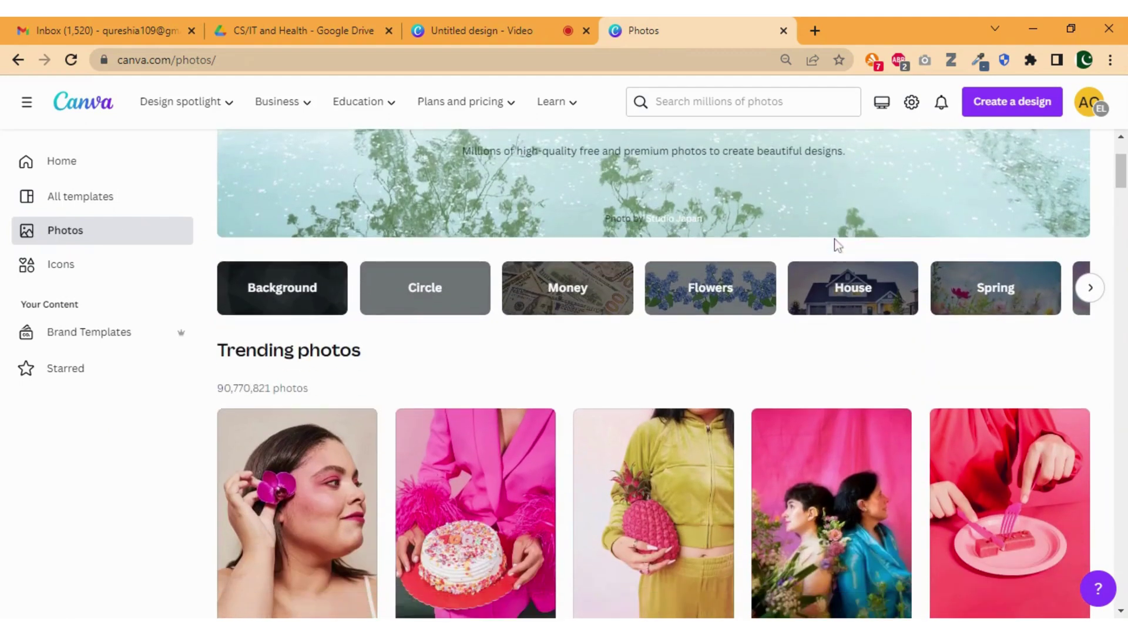
scroll(837, 245, down, 3)
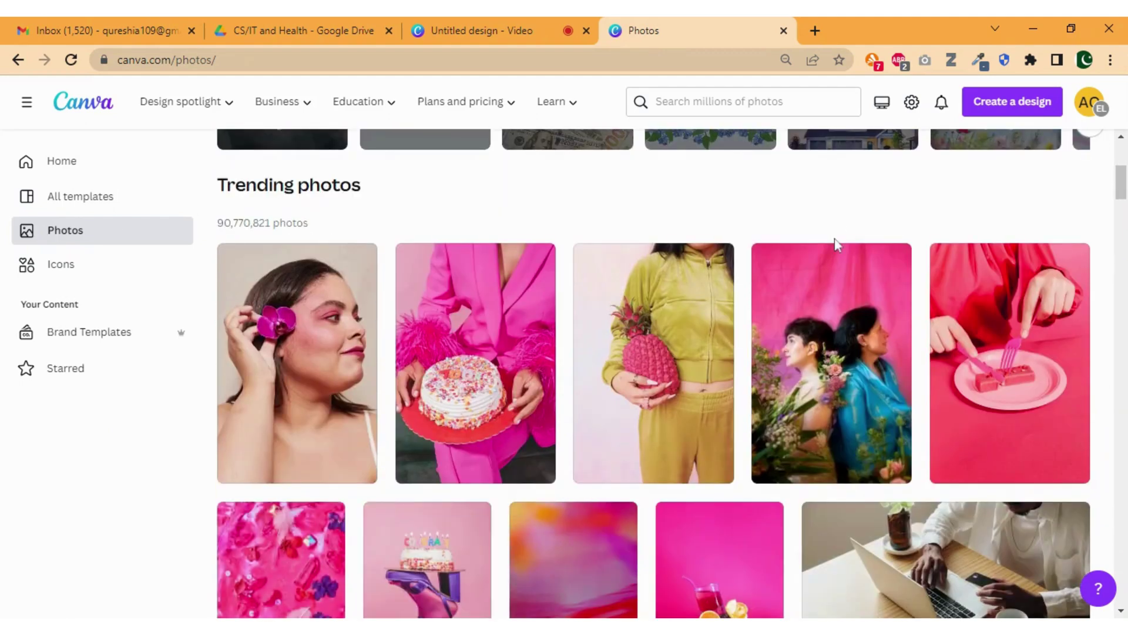
scroll(838, 245, down, 10)
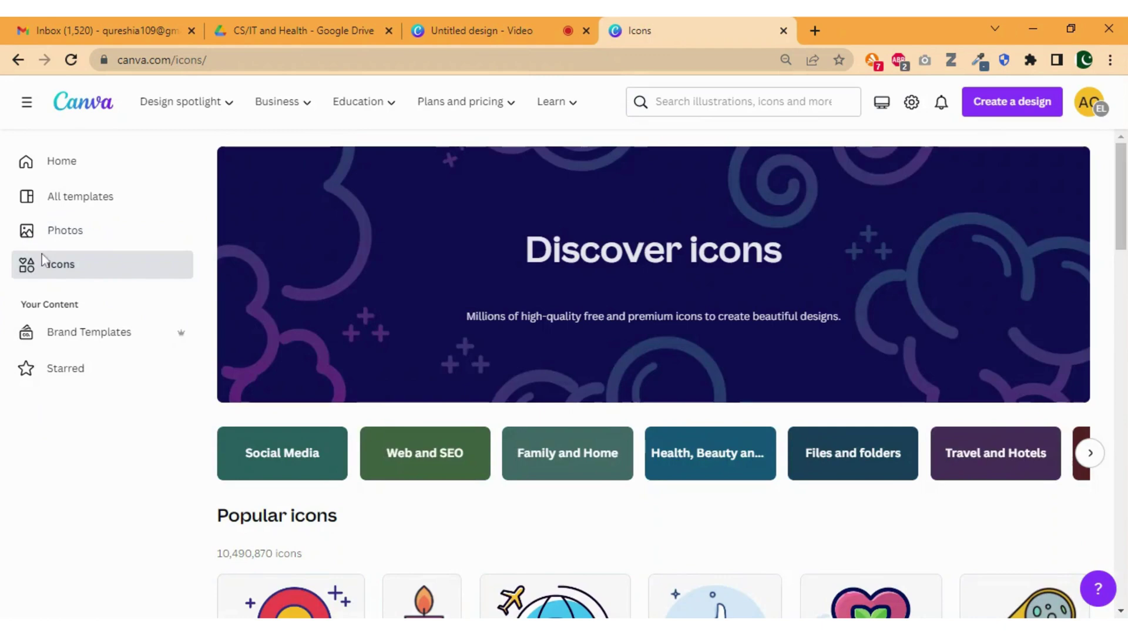
- Scroll through popular icons such as the target, cloud upload, sushi, brain and globe
scroll(523, 320, down, 5)
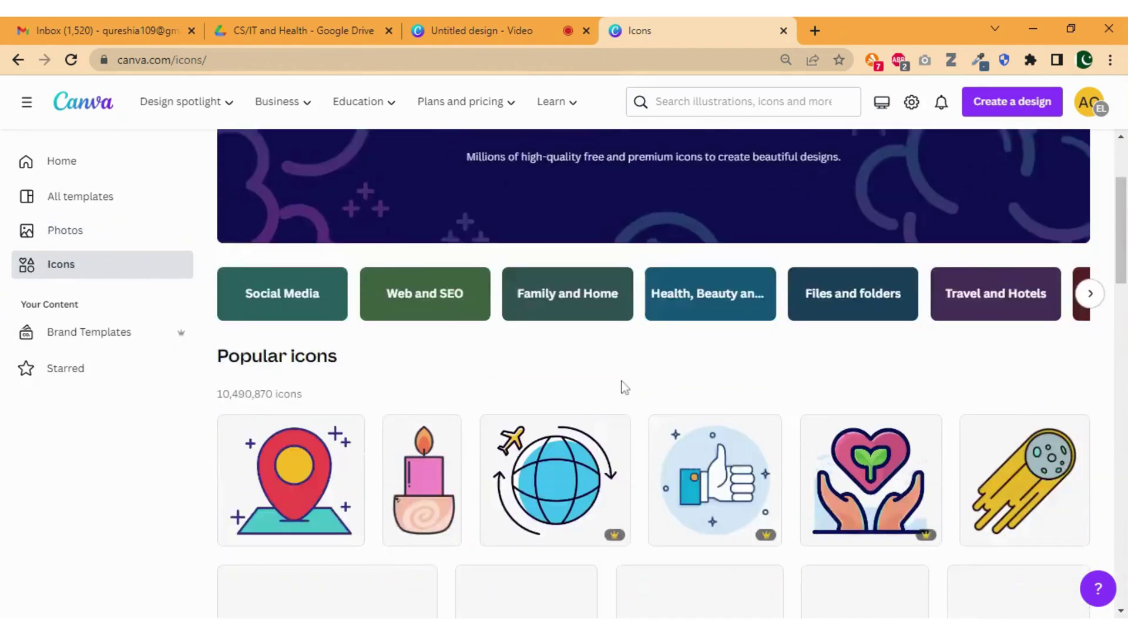
scroll(770, 388, down, 8)
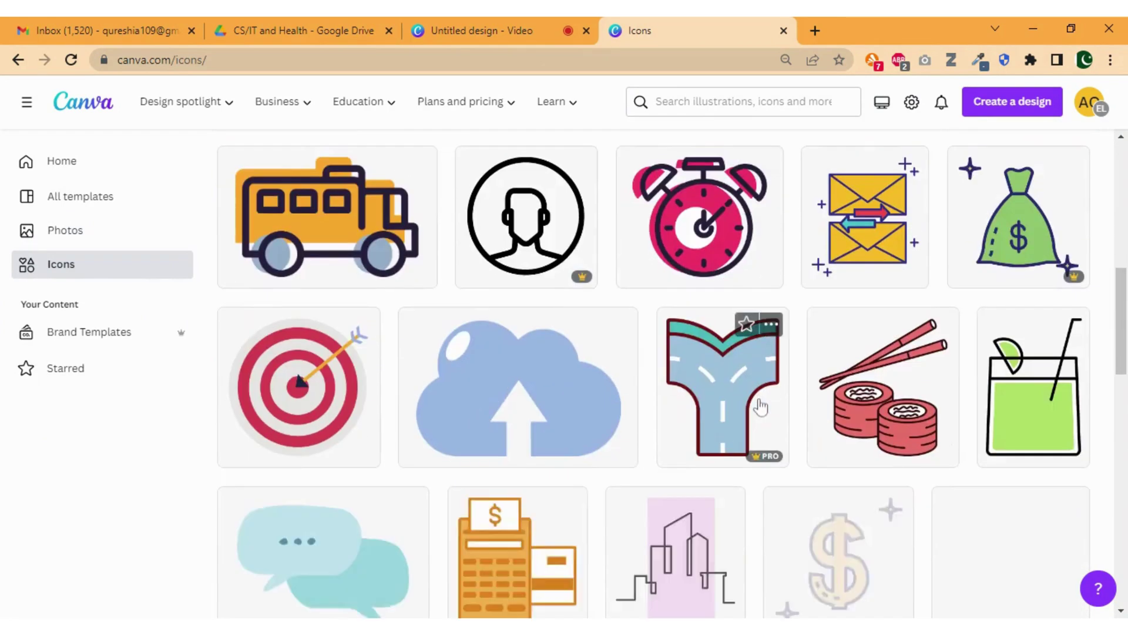
scroll(763, 405, down, 4)
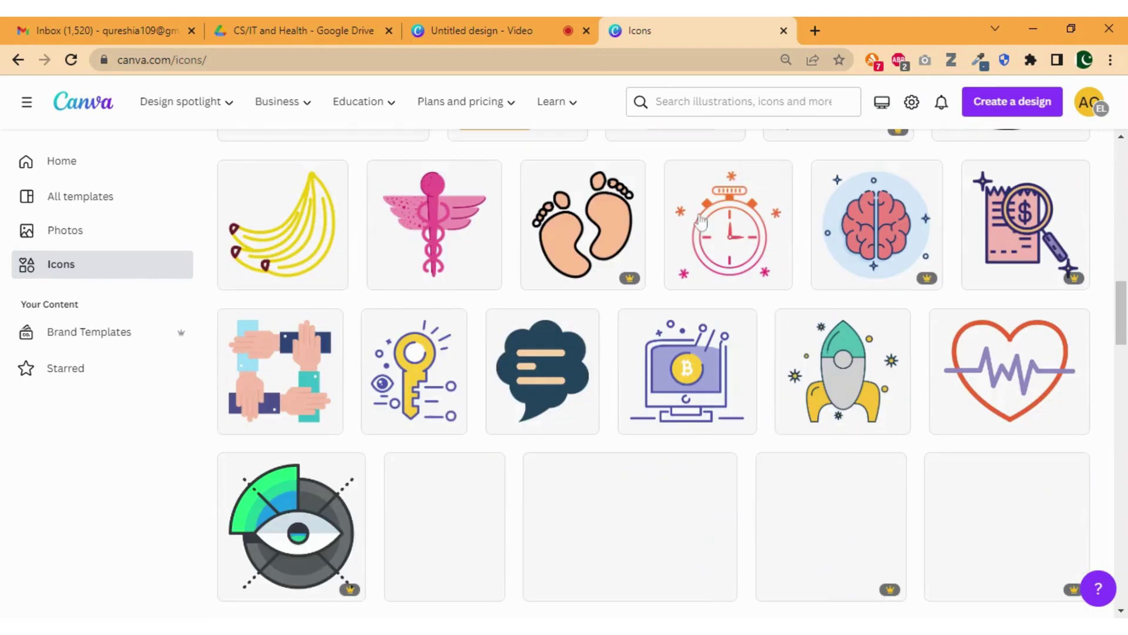
scroll(879, 448, down, 5)
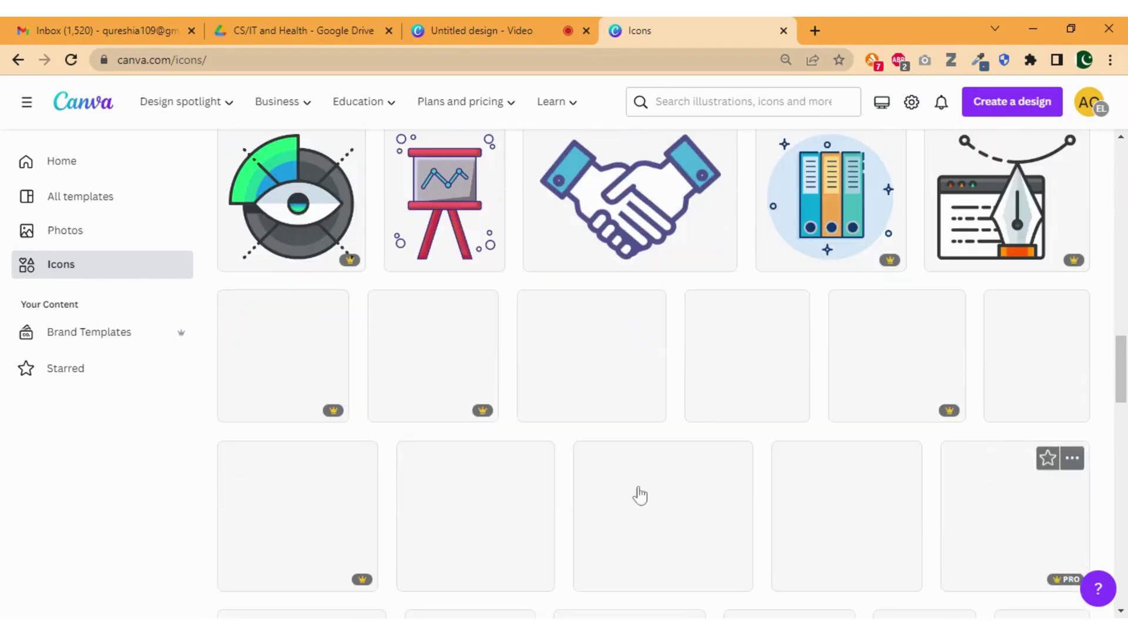
scroll(596, 415, up, 20)
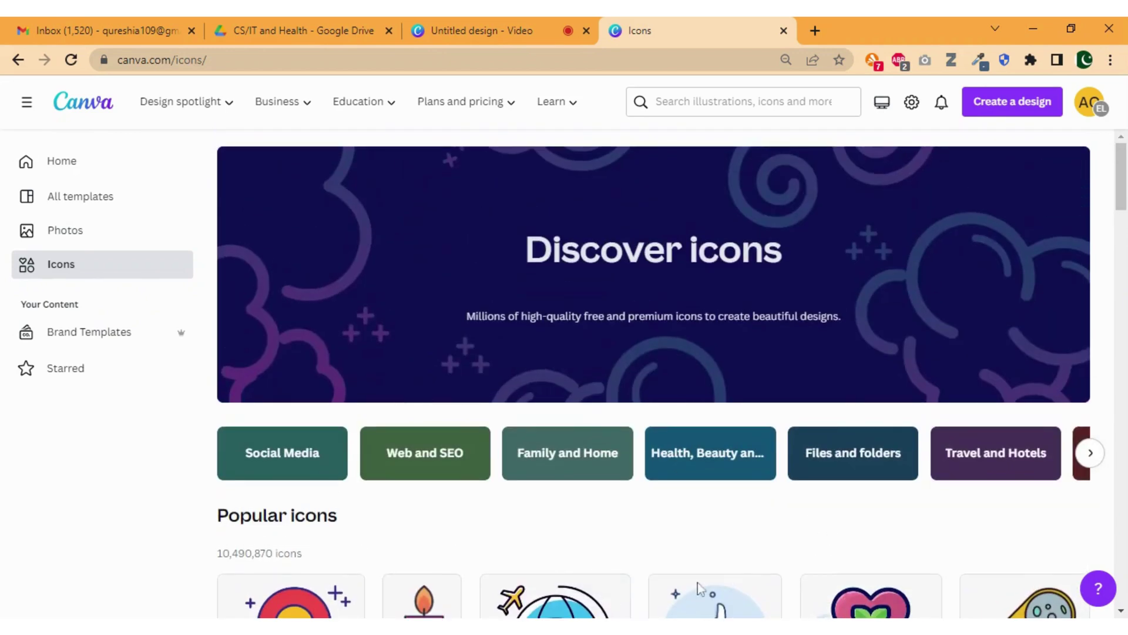
- Go back to Home, open the Brand Kit and scroll through its 63 colours
click(59, 161)
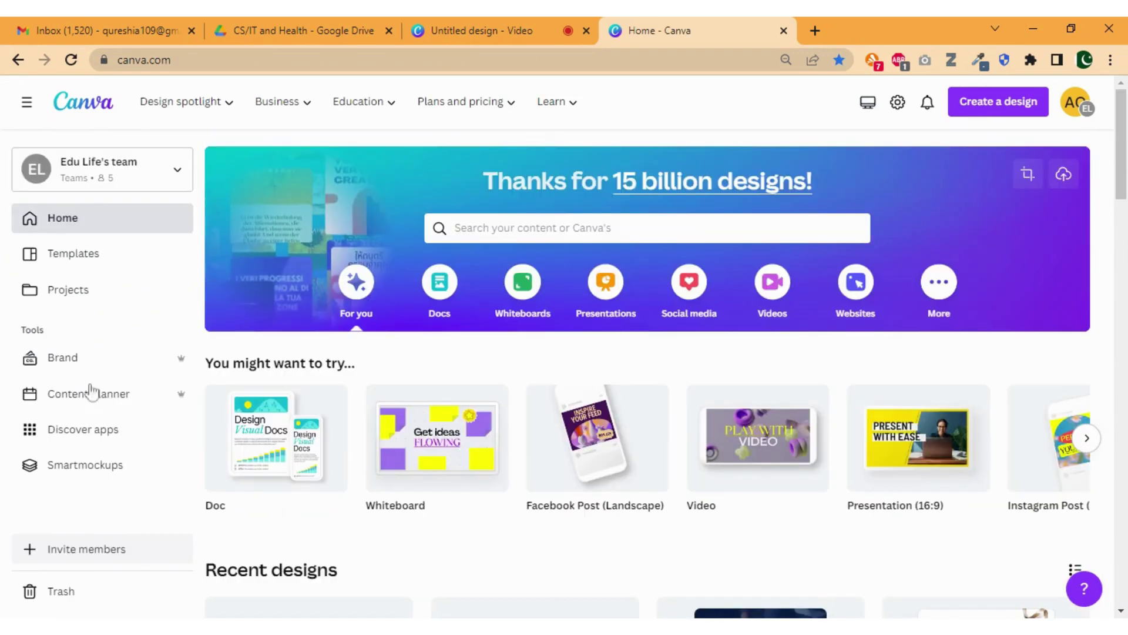
click(62, 365)
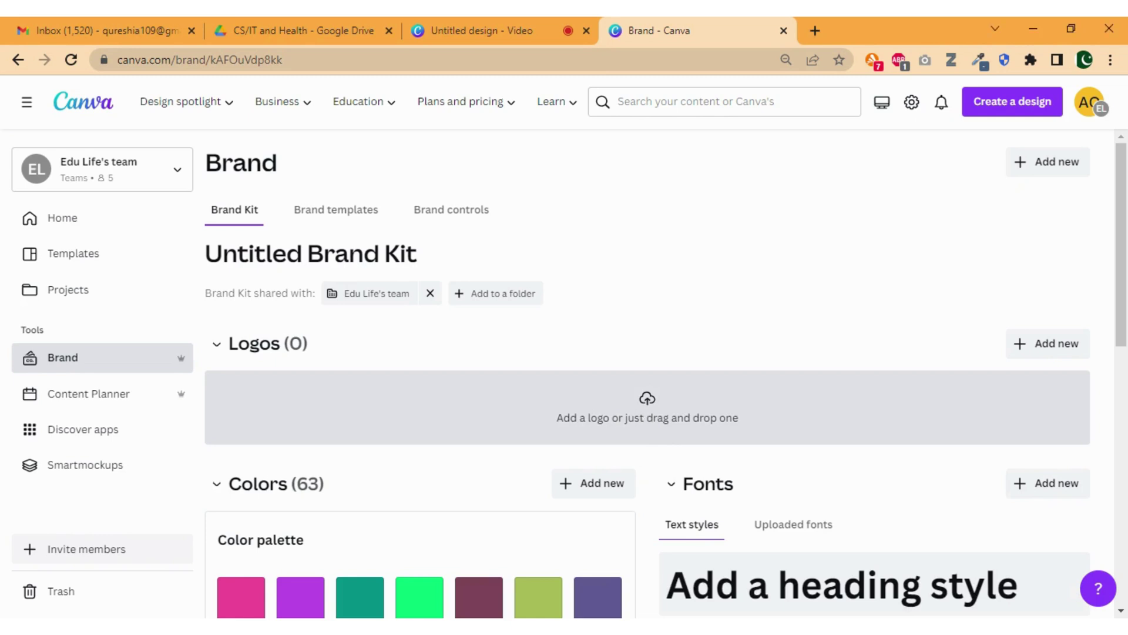
scroll(392, 424, down, 1)
scroll(359, 424, down, 2)
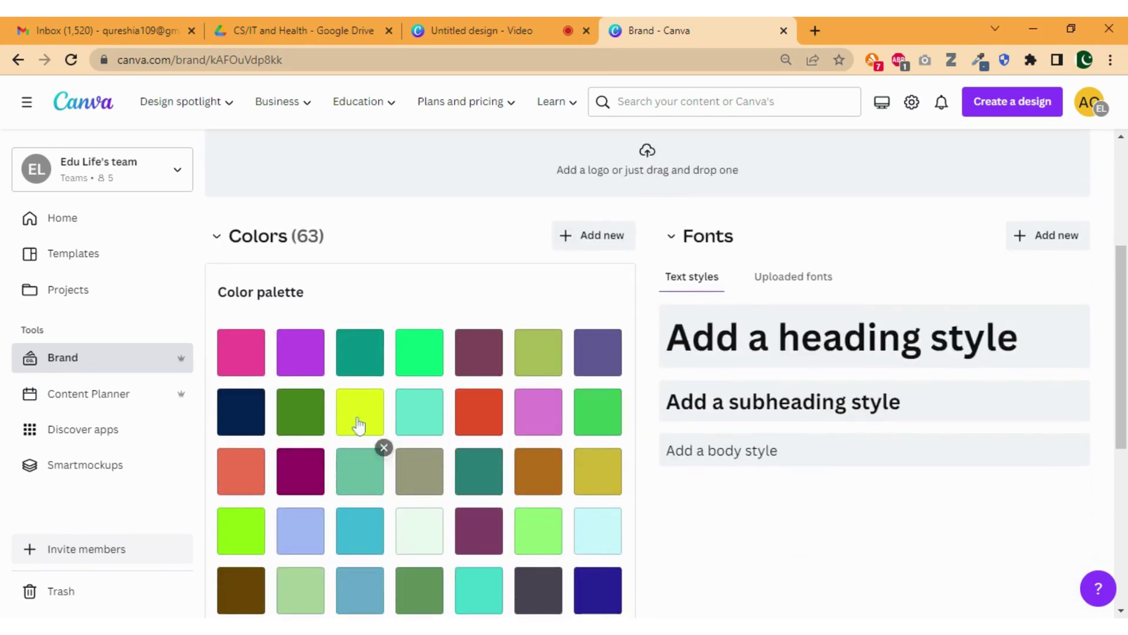
scroll(551, 395, down, 5)
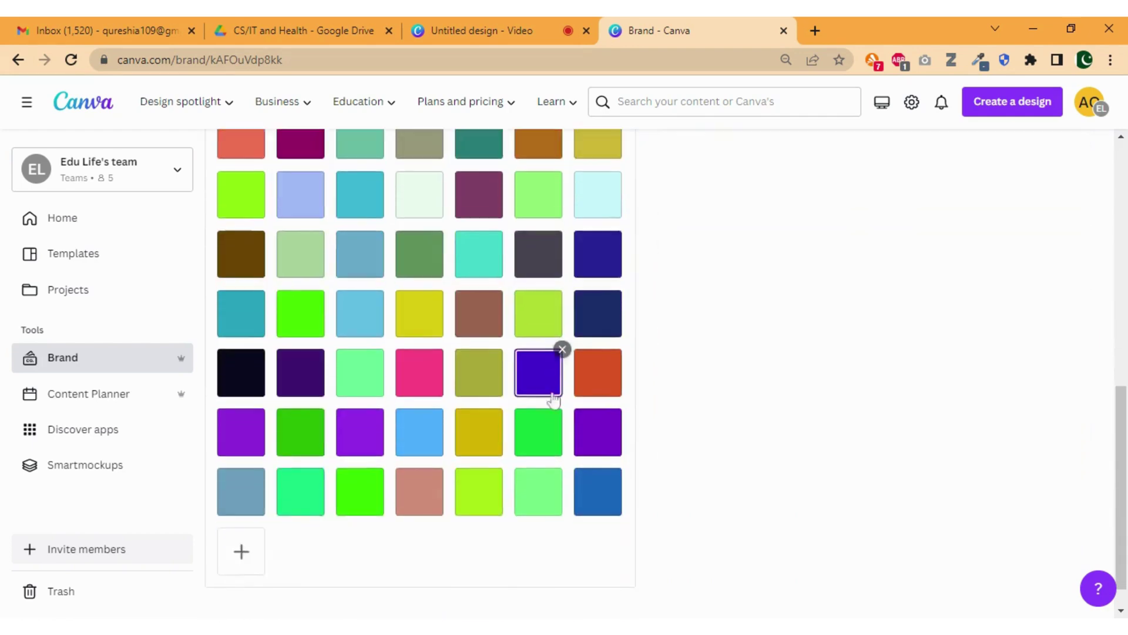
scroll(550, 396, up, 6)
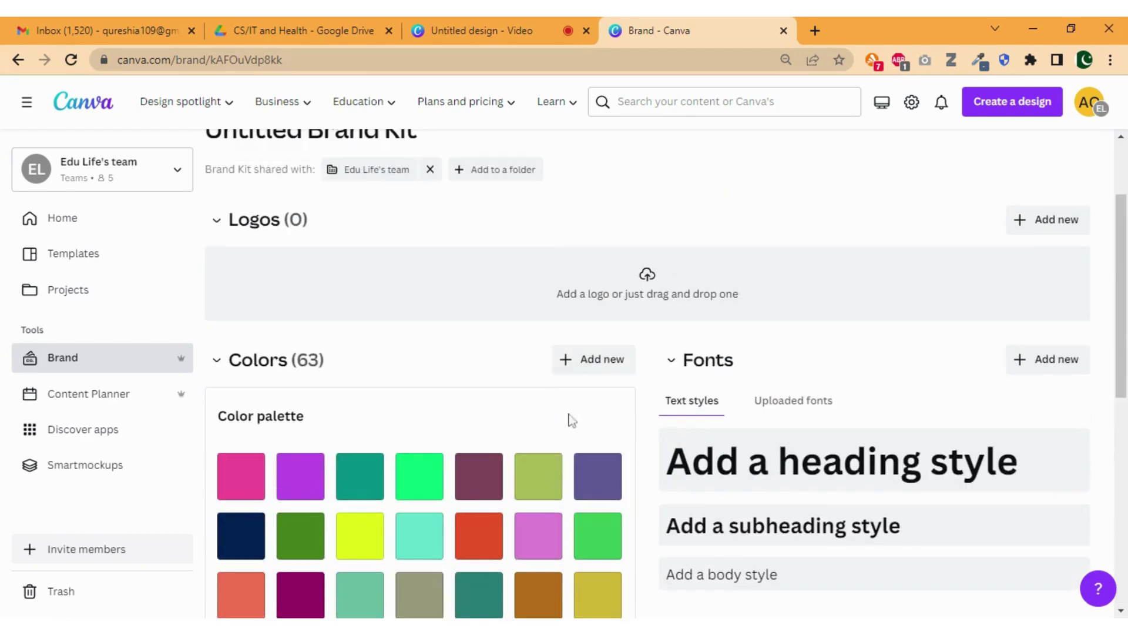
- Browse the preset colour palettes without adding any, then view uploaded fonts and text styles
click(604, 363)
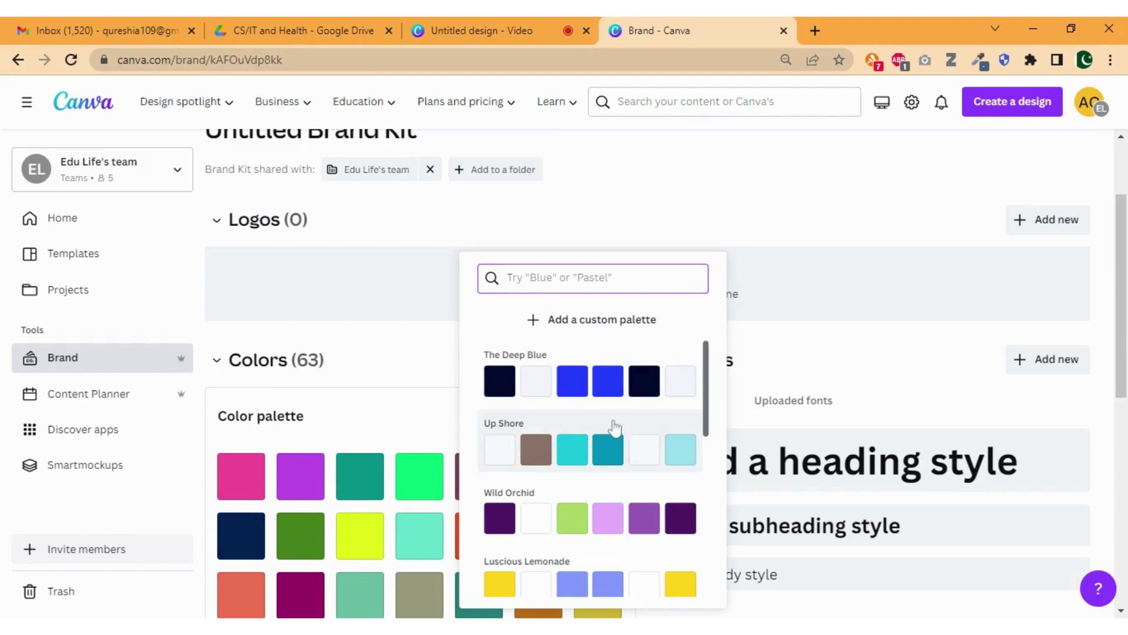
scroll(614, 429, down, 5)
scroll(615, 436, up, 2)
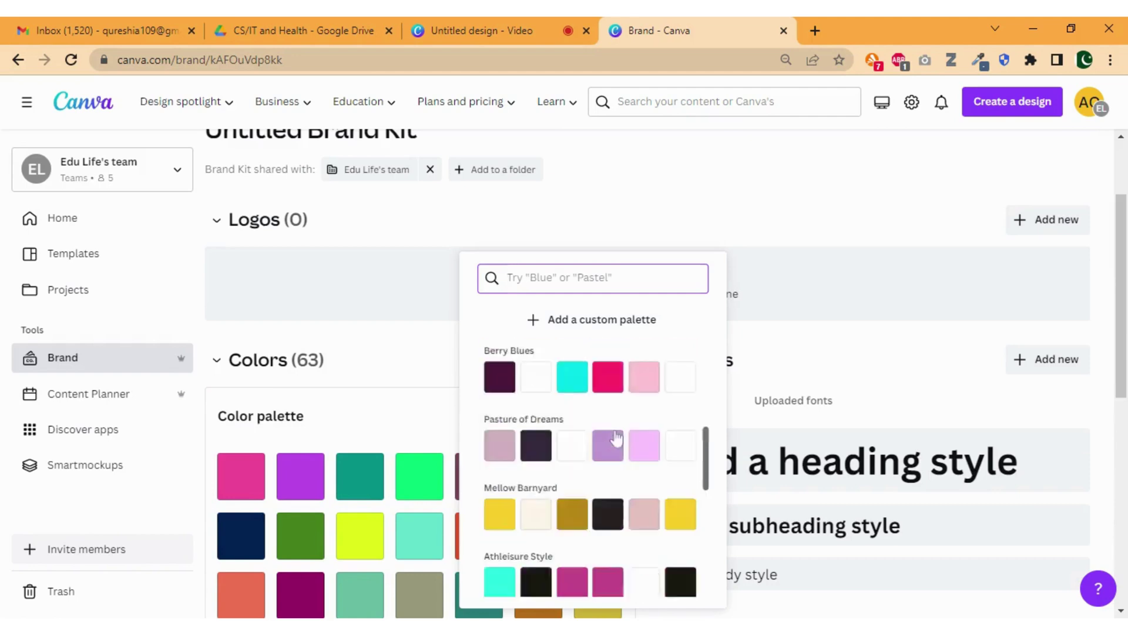
scroll(559, 382, up, 3)
click(808, 361)
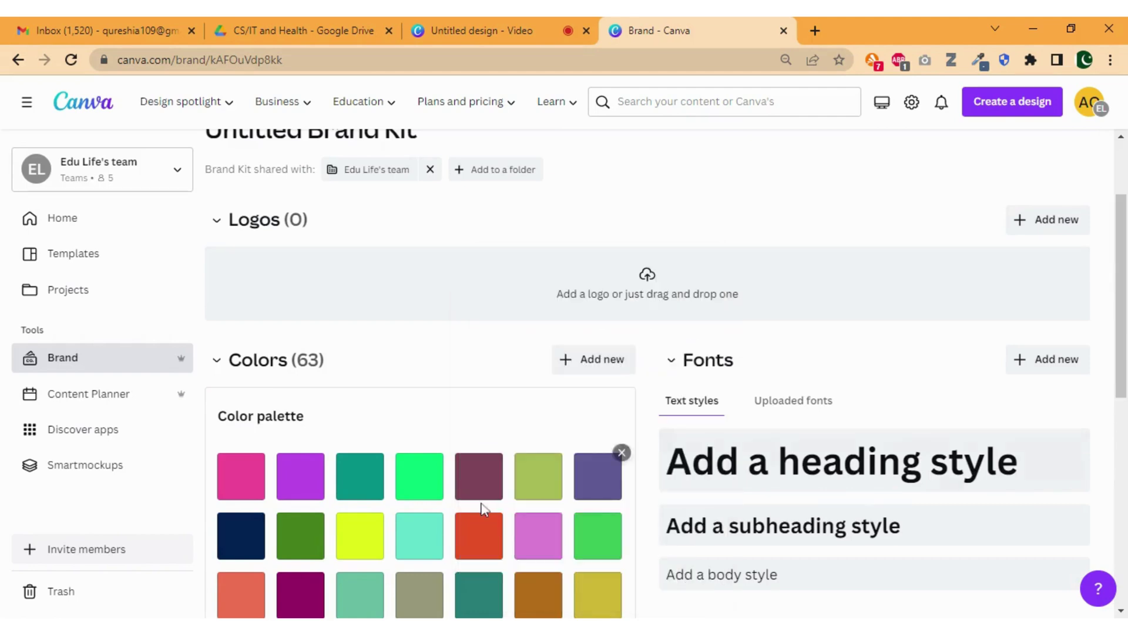
scroll(769, 400, down, 3)
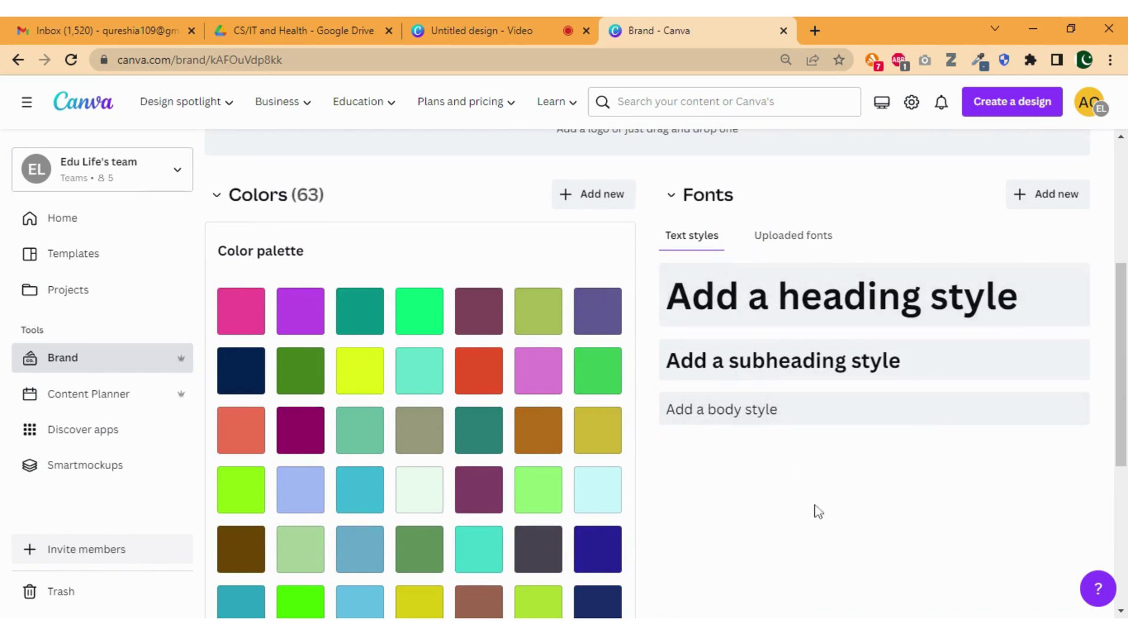
click(794, 235)
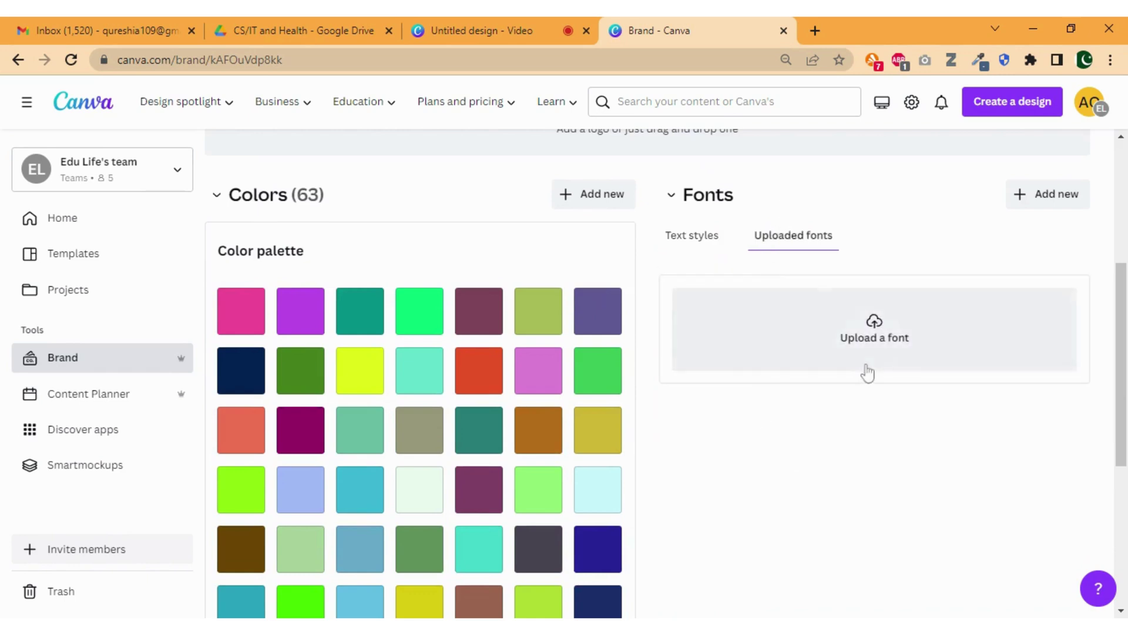
click(673, 235)
- Check Brand templates, return to the Brand Kit, then open the March 2023 Content Planner
scroll(587, 294, up, 5)
click(336, 209)
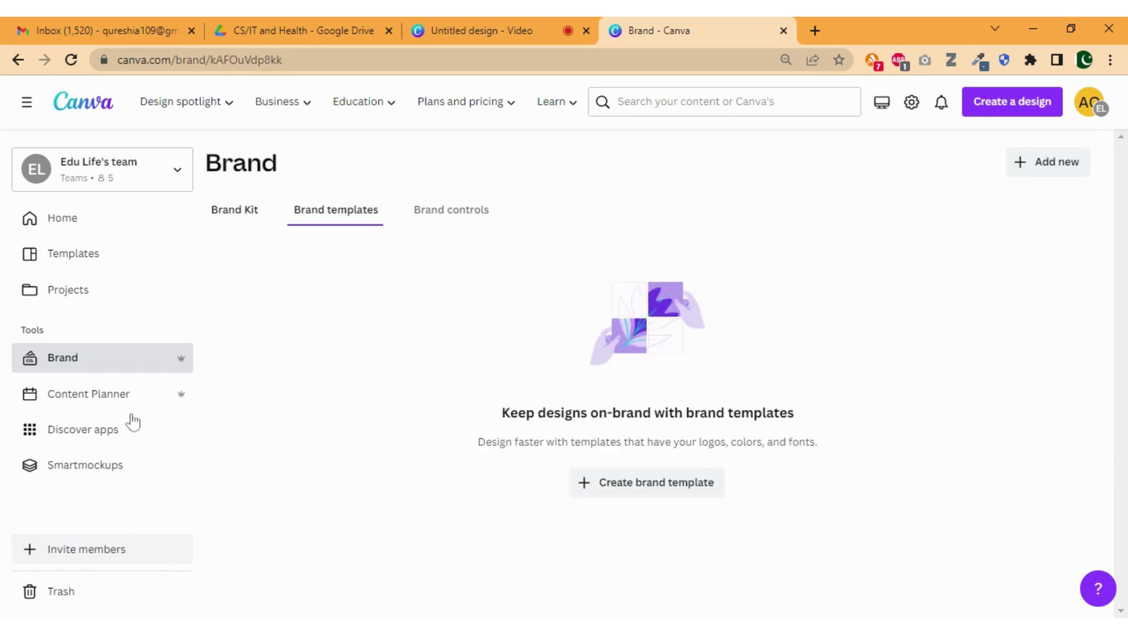
key(alt+Left)
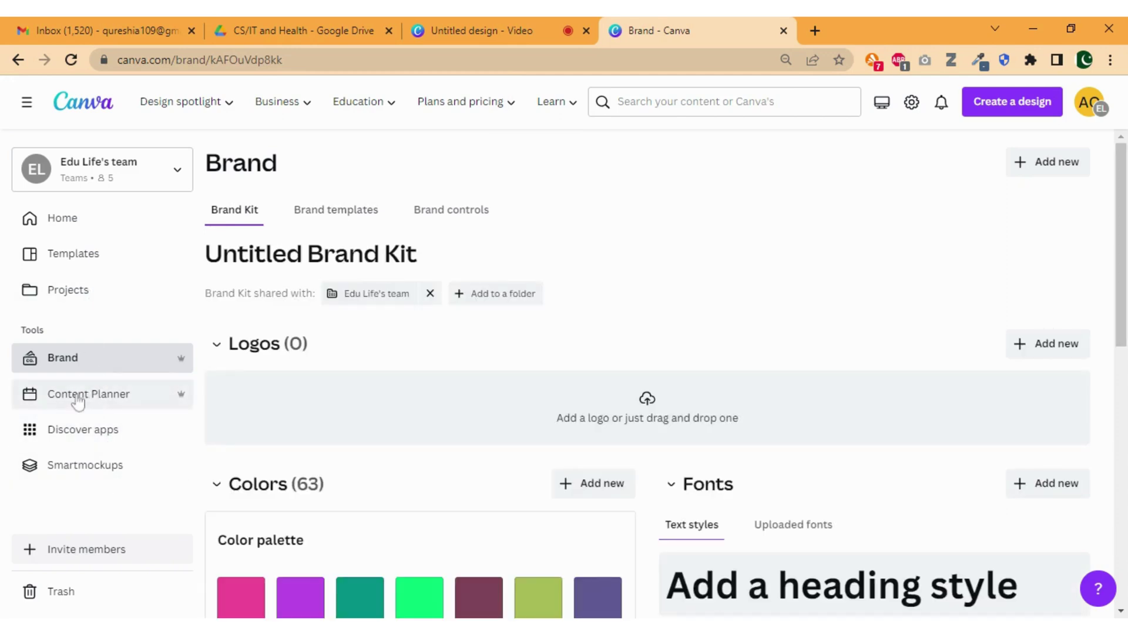
click(78, 402)
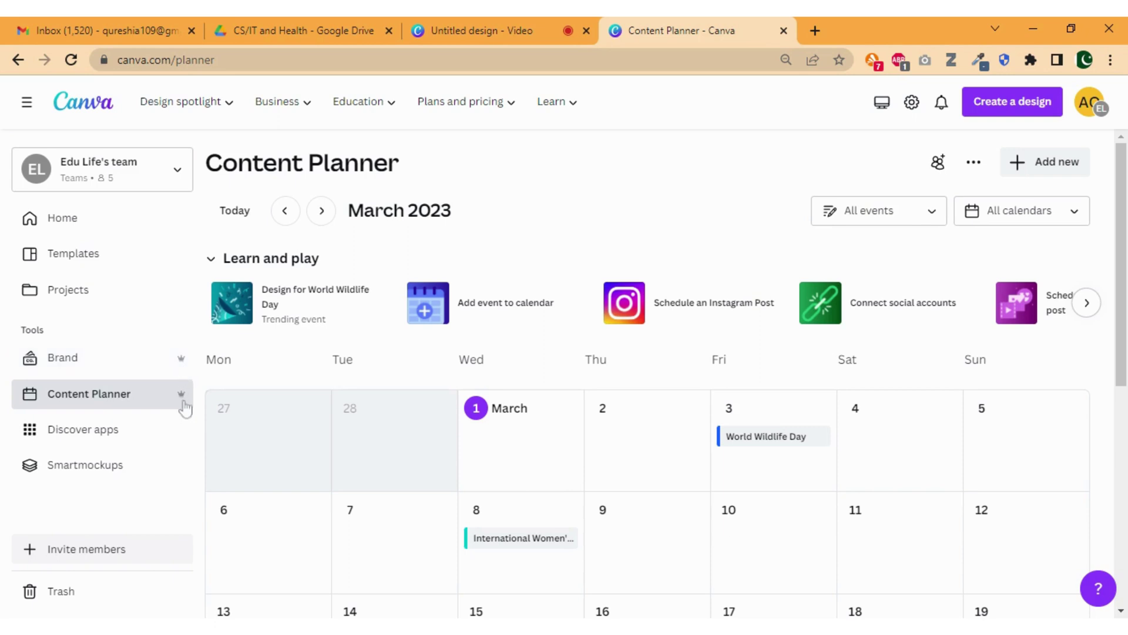
- Scroll through the Productivity, Design essentials, Photo editing and Share and publish app categories
scroll(103, 440, down, 1)
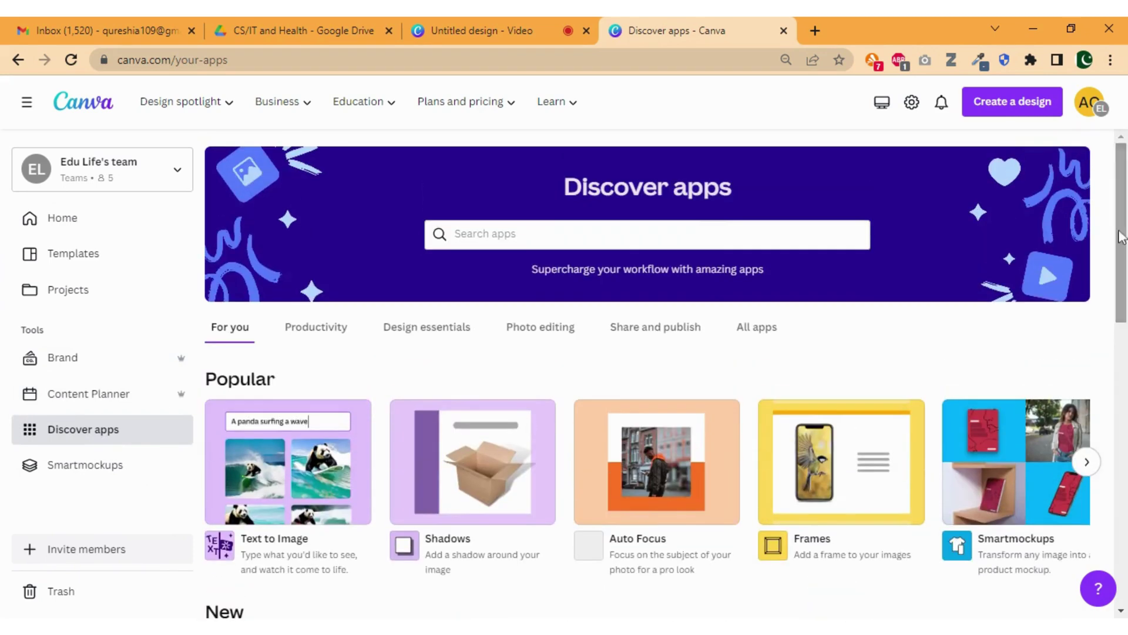
scroll(277, 324, down, 4)
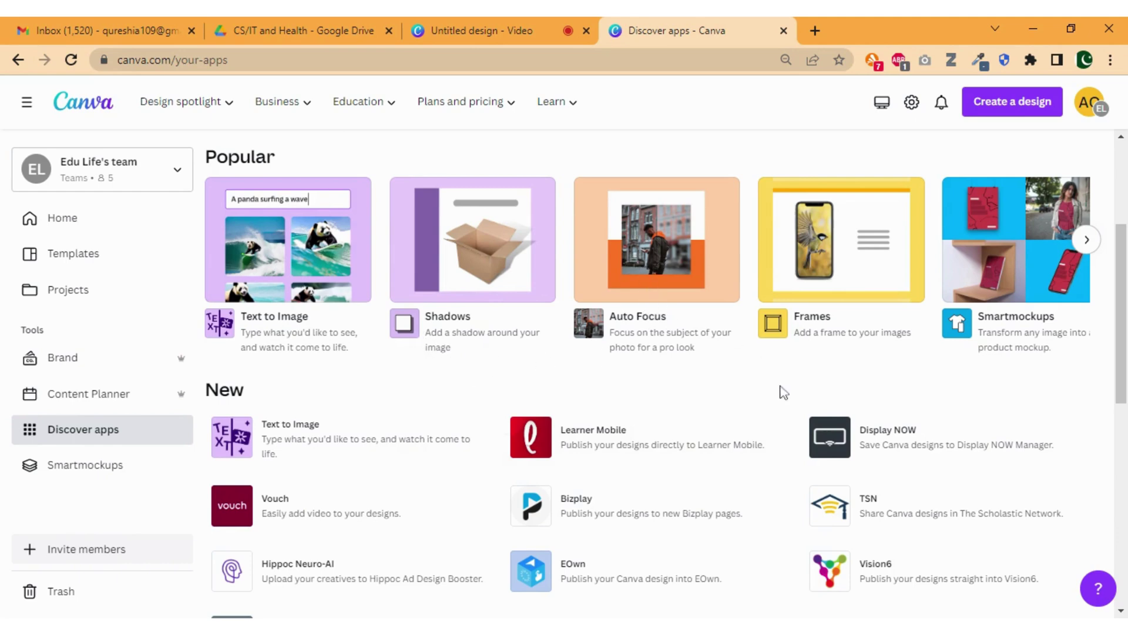
scroll(828, 356, down, 7)
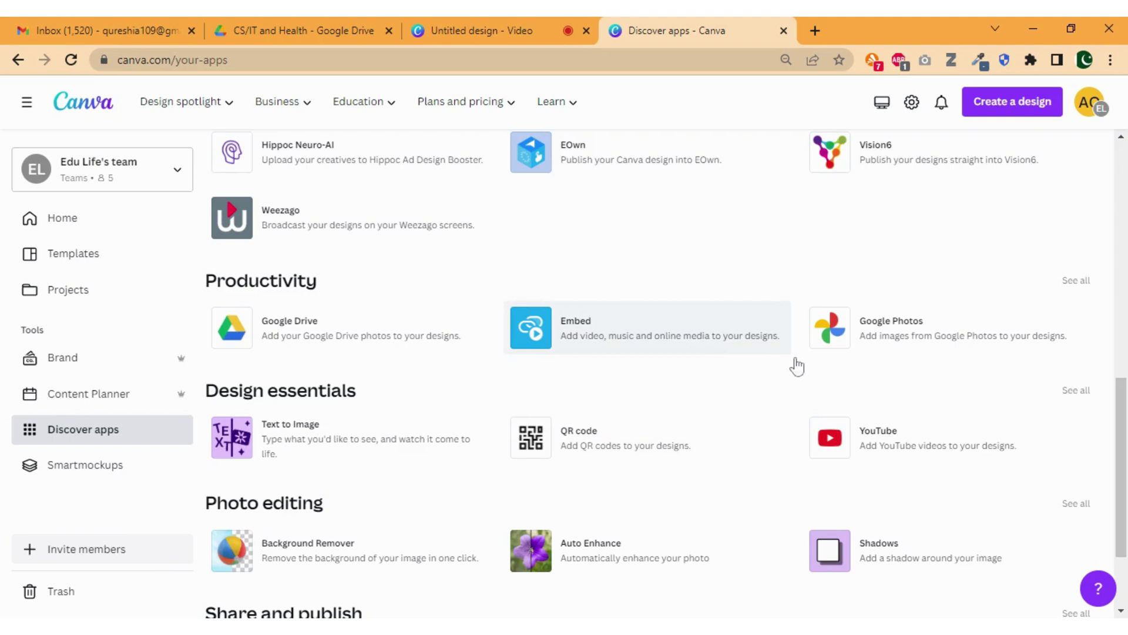
scroll(797, 366, down, 1)
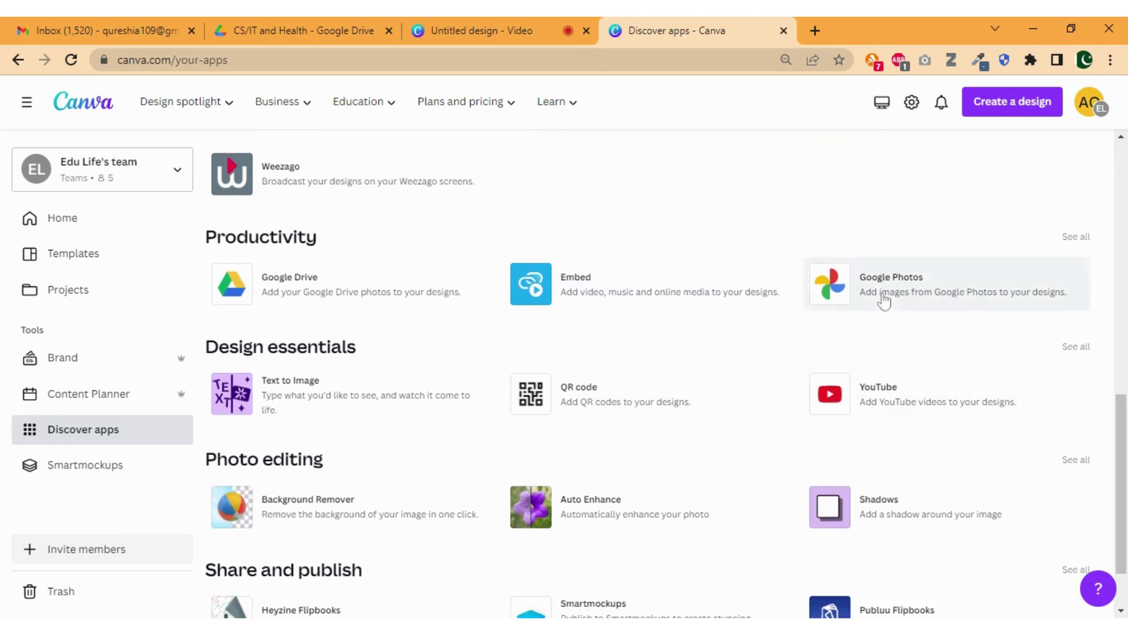
scroll(846, 321, down, 1)
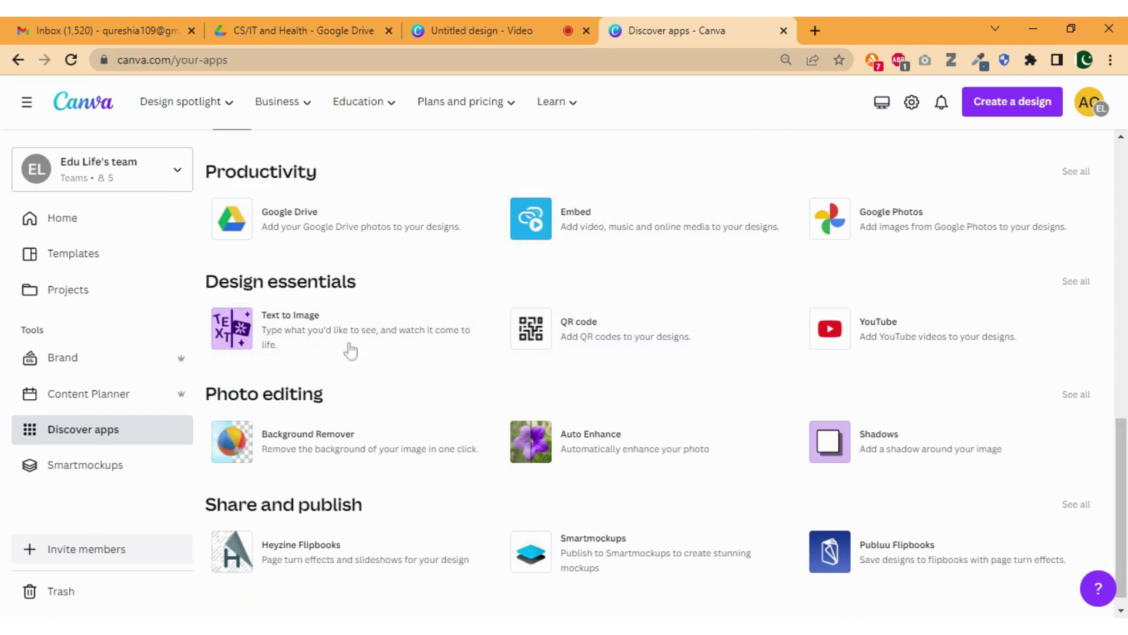
scroll(390, 491, down, 1)
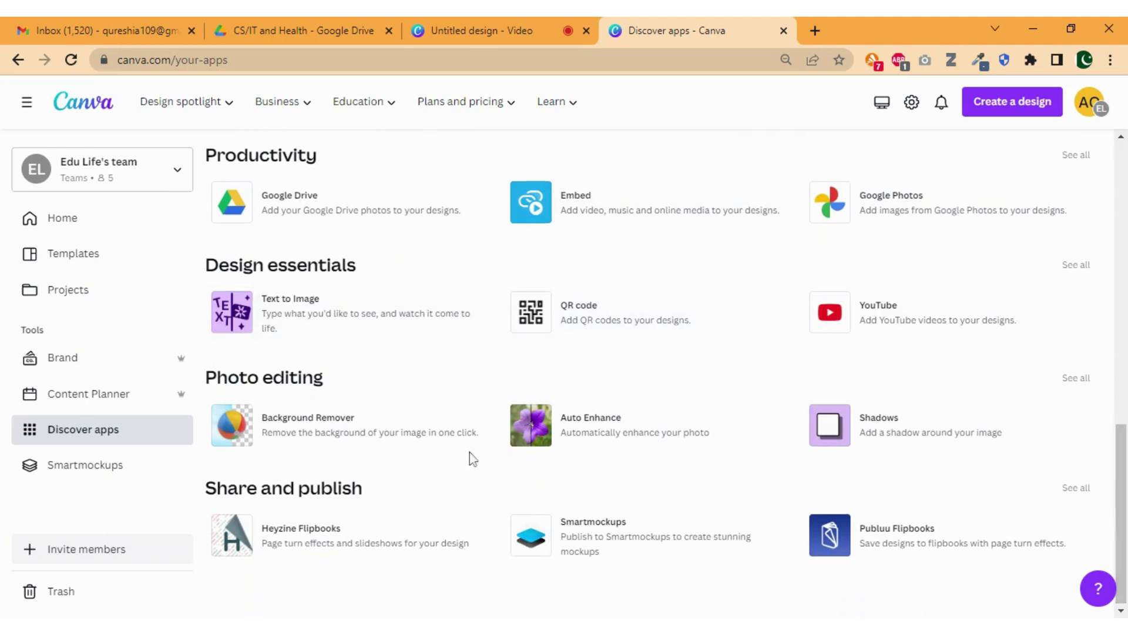
- Open Smartmockups and scroll to the trending phone and mug and new apparel mockups
click(103, 475)
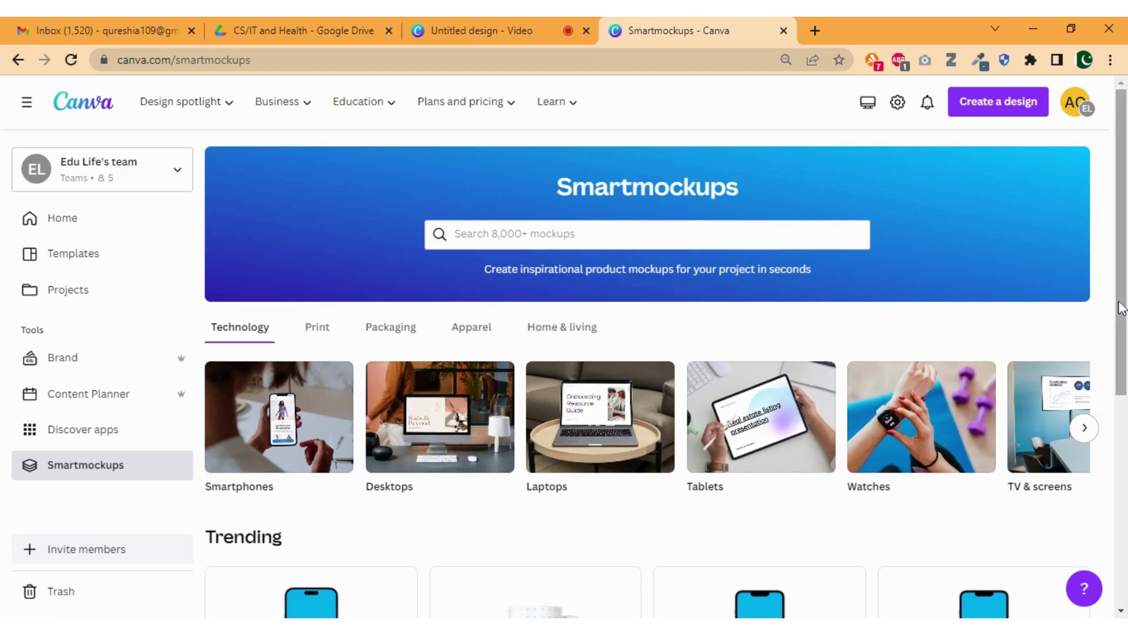
scroll(541, 445, down, 5)
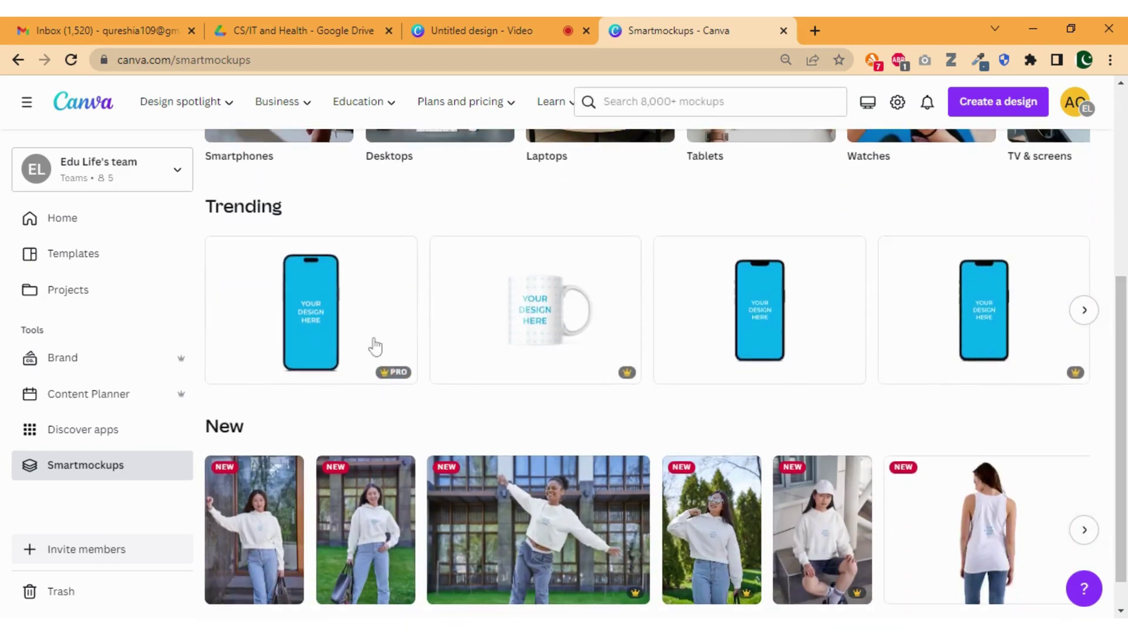
scroll(972, 411, down, 1)
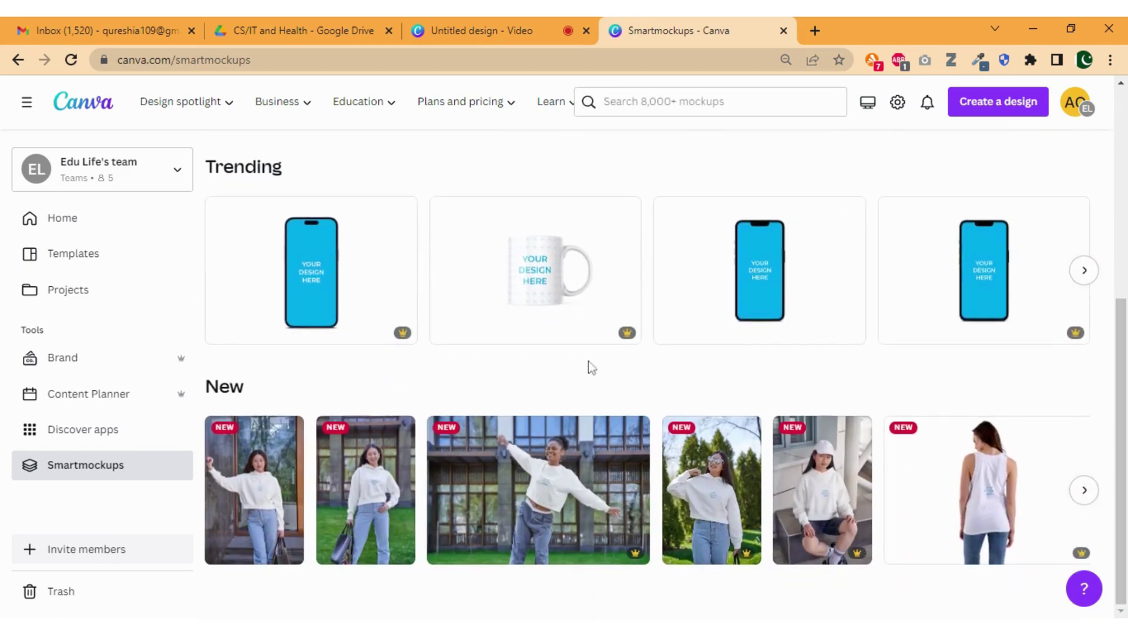